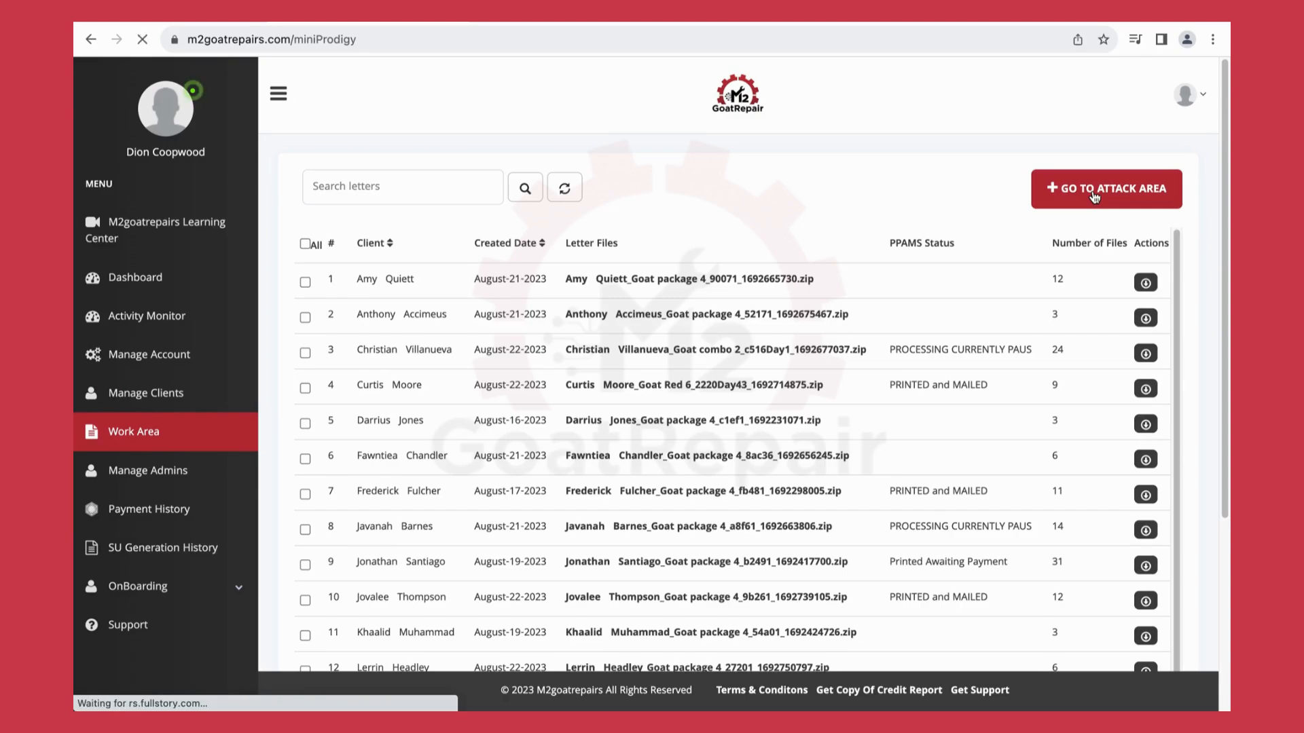
Select the client Test and the credit report EPIC PRO Report 08/13/2023 for a new attack.
left_click(364, 254)
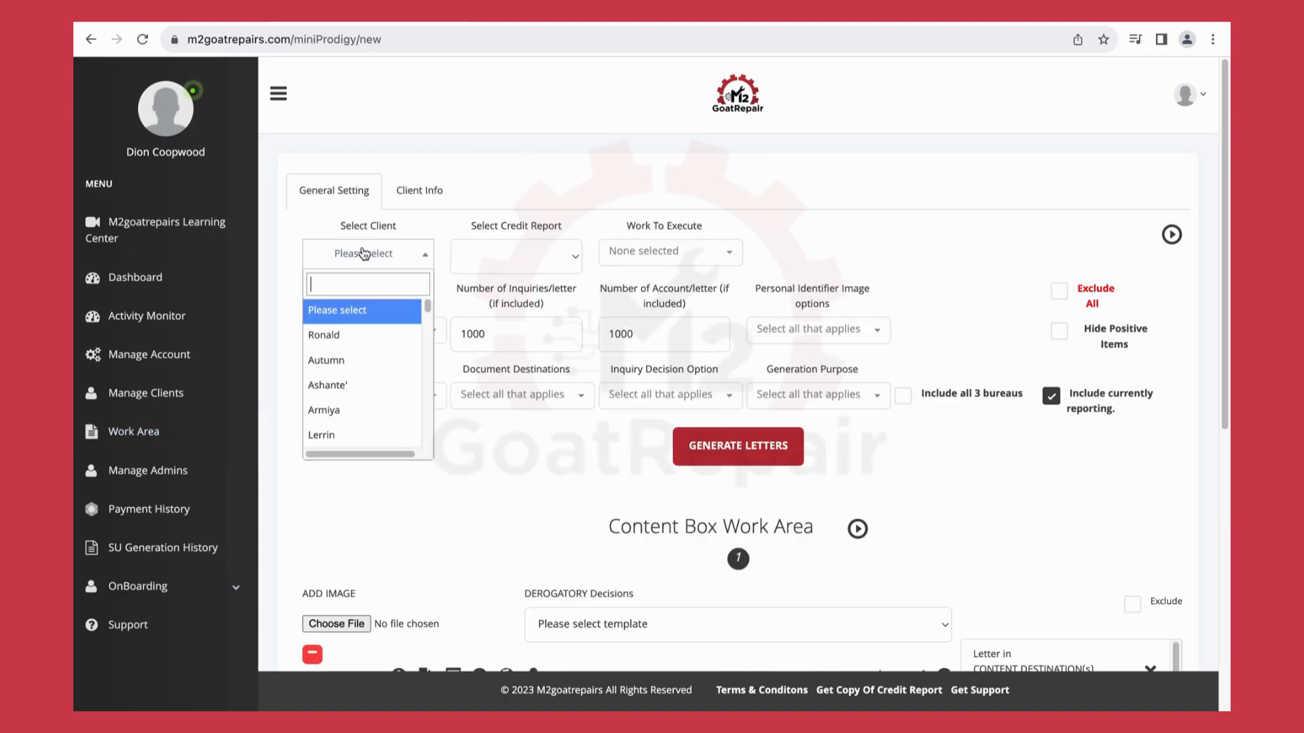
type("test")
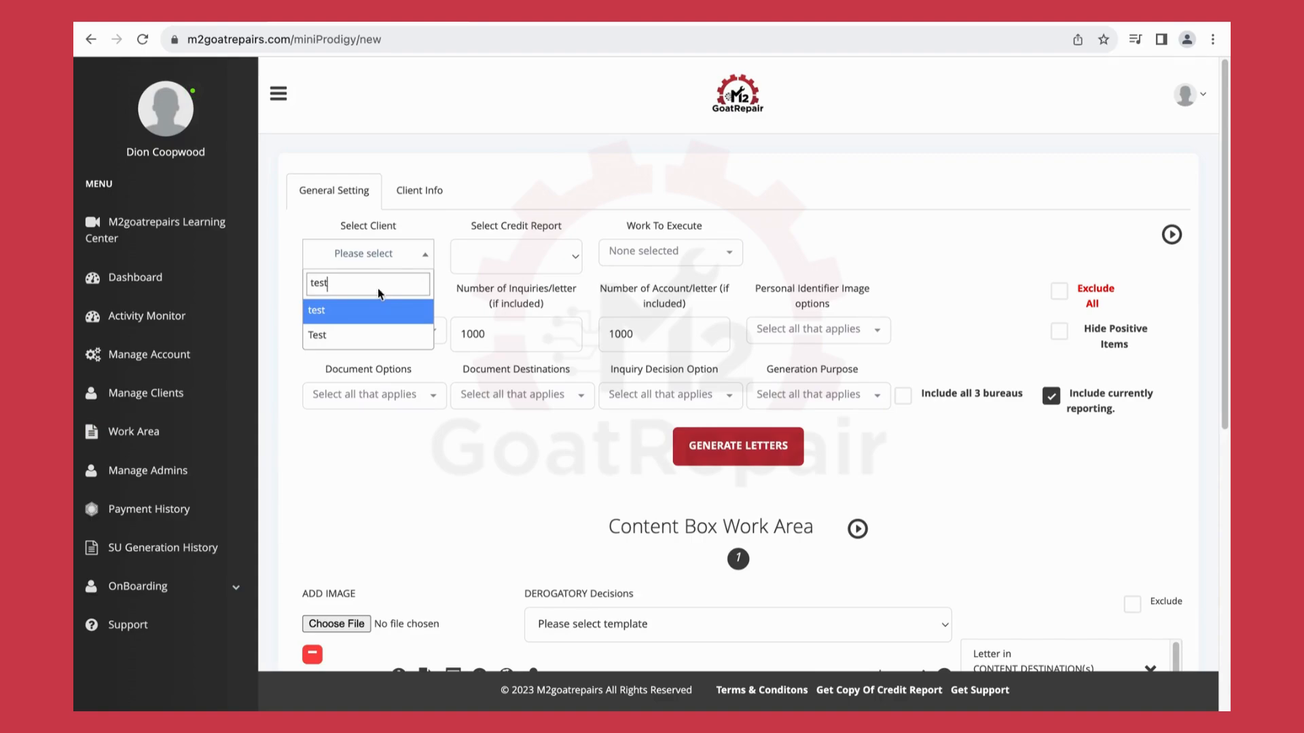
left_click(361, 335)
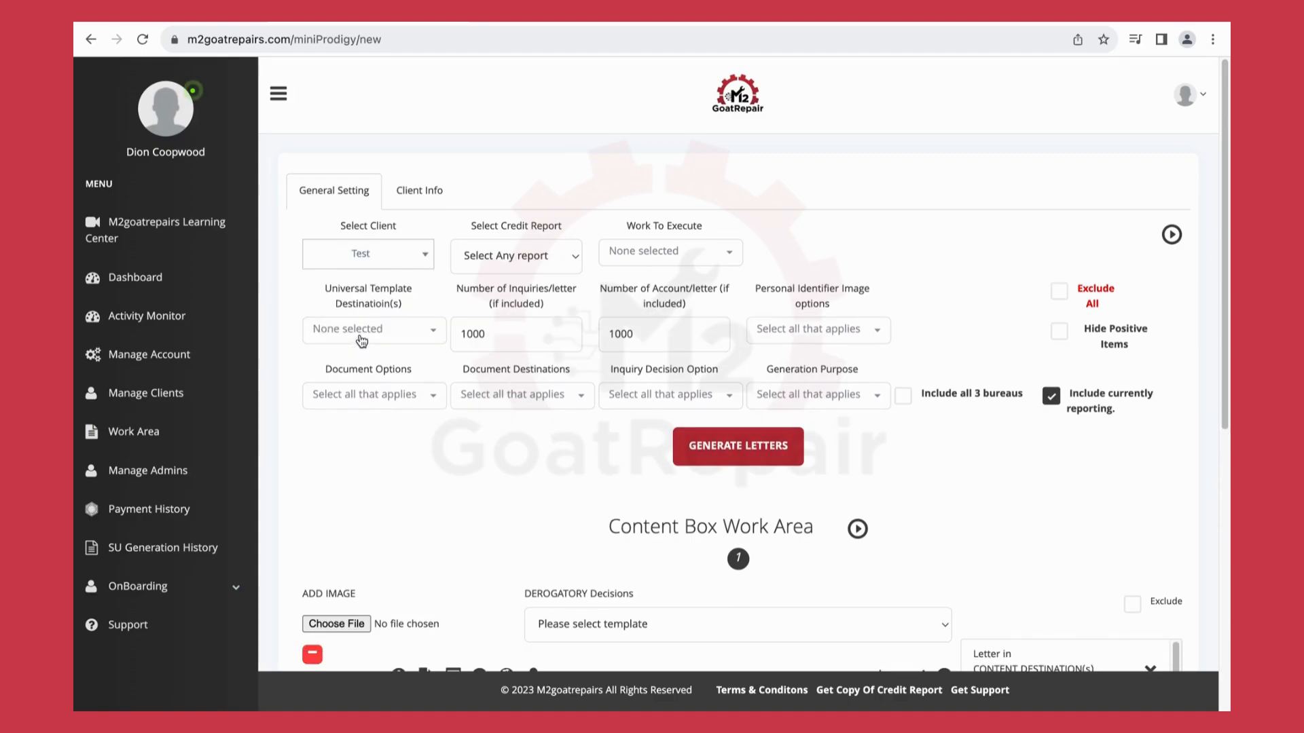
left_click(521, 259)
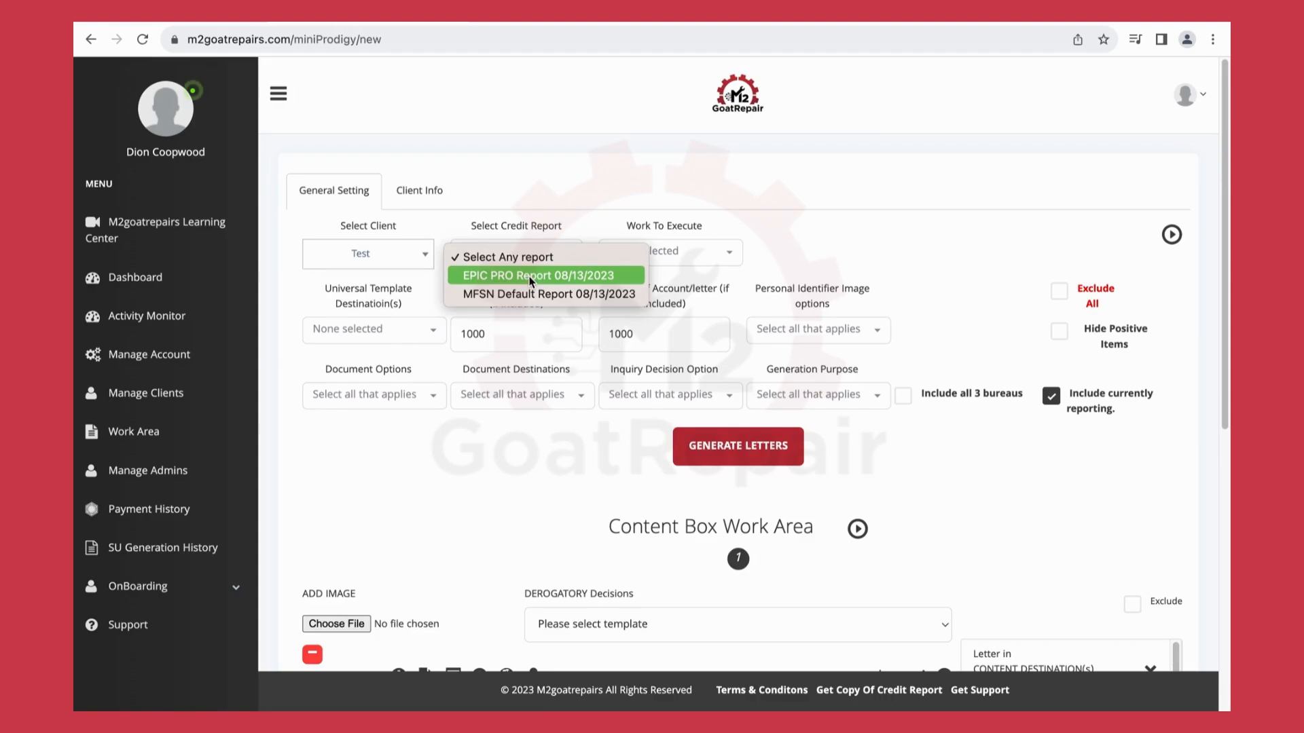
left_click(530, 278)
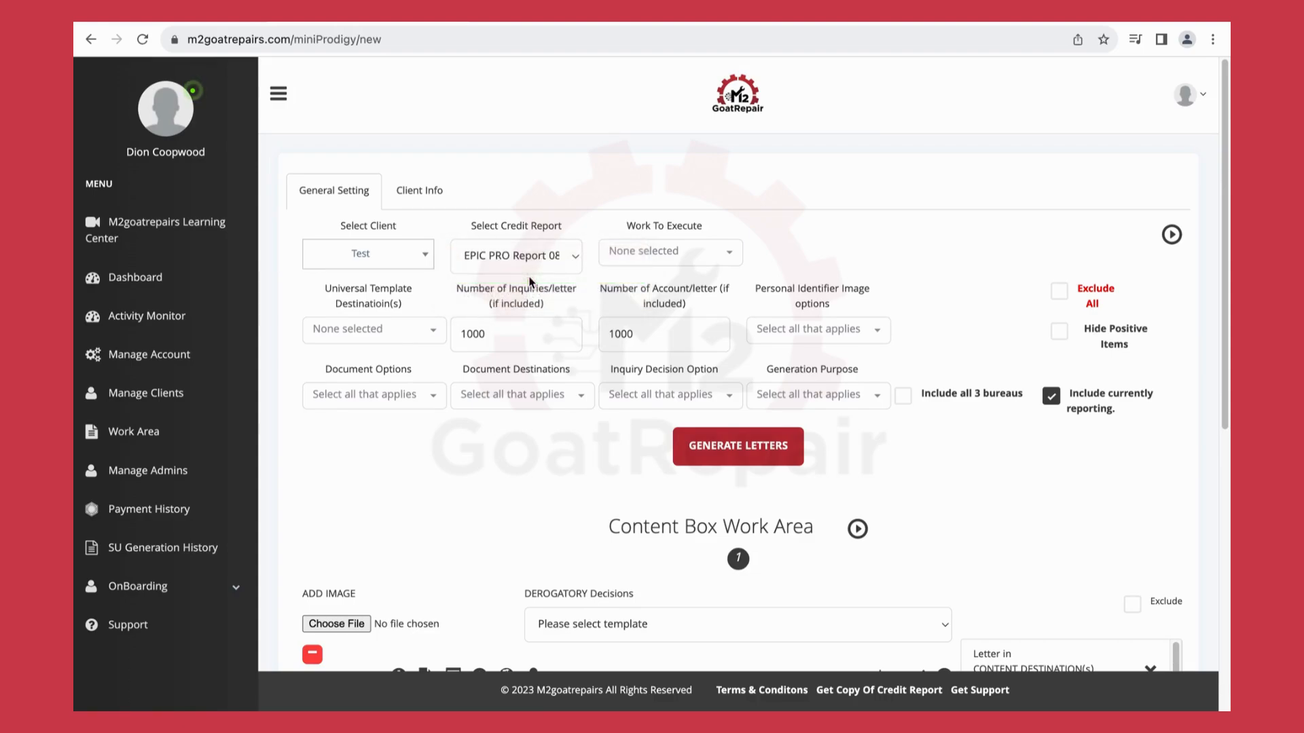
Set the work to execute to Goat combo 2 with attack number Goat combo 21.
left_click(658, 256)
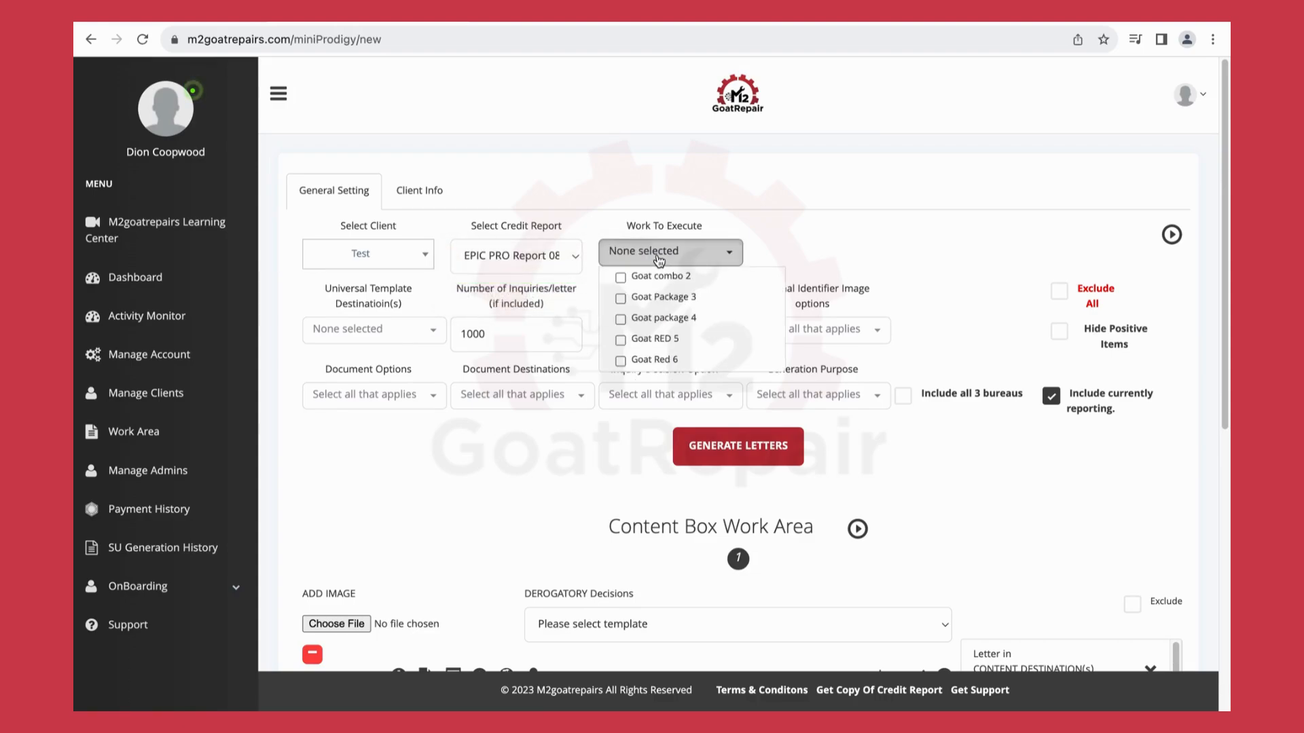
left_click(621, 277)
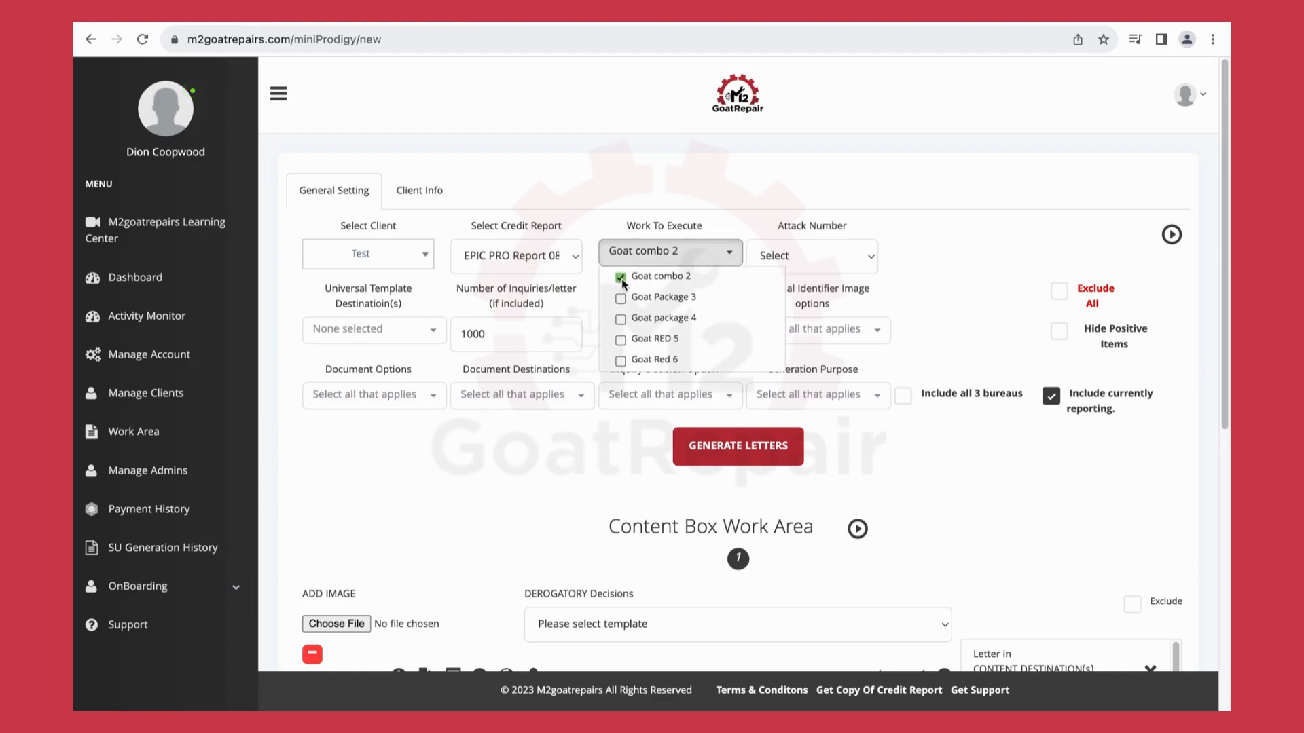
left_click(826, 266)
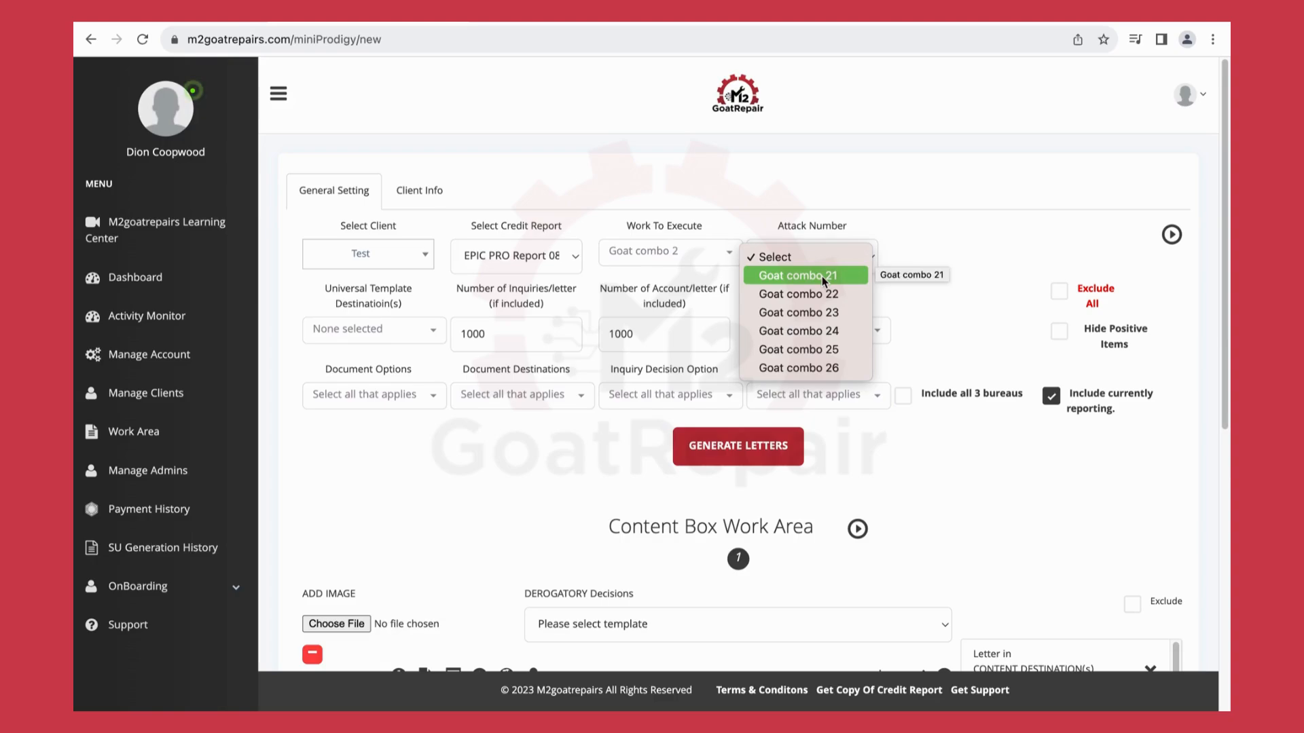
left_click(822, 276)
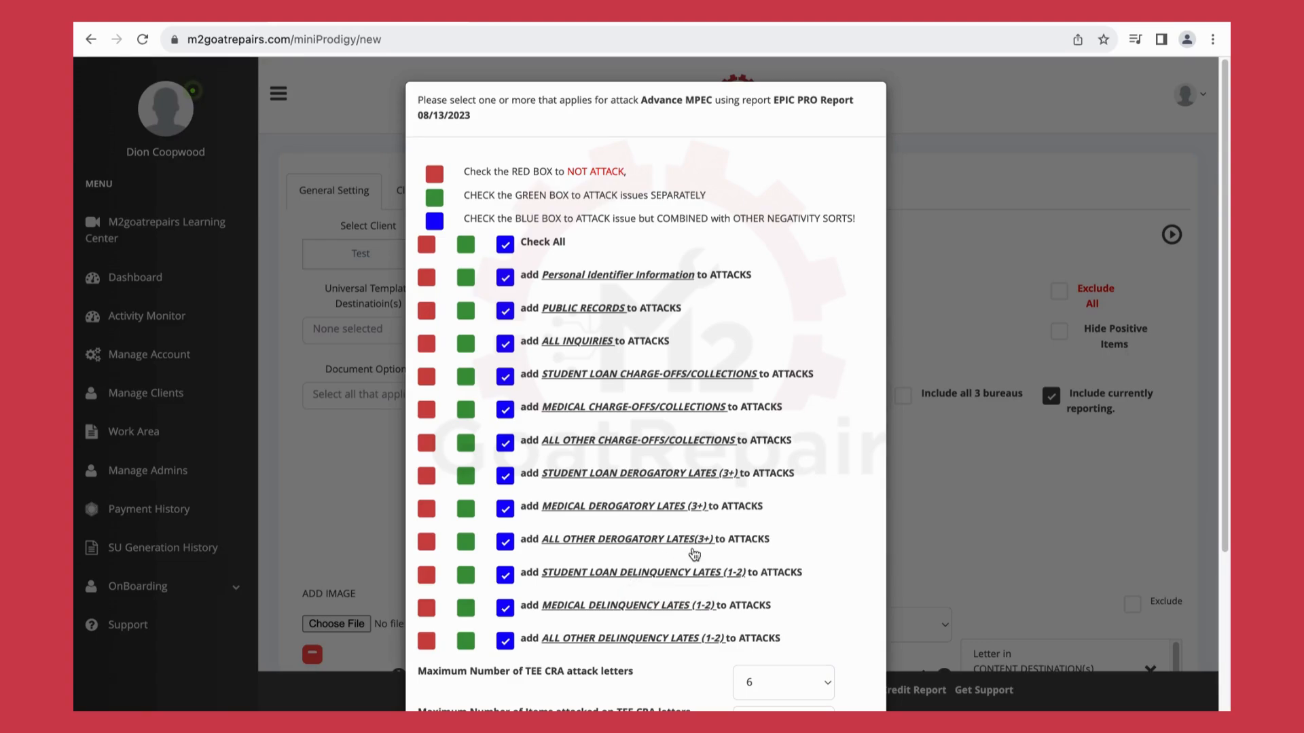
Generate the attack content with all issue categories combined and the default letter limits, and dismiss the creditor address notice.
scroll(691, 547, "down", 3)
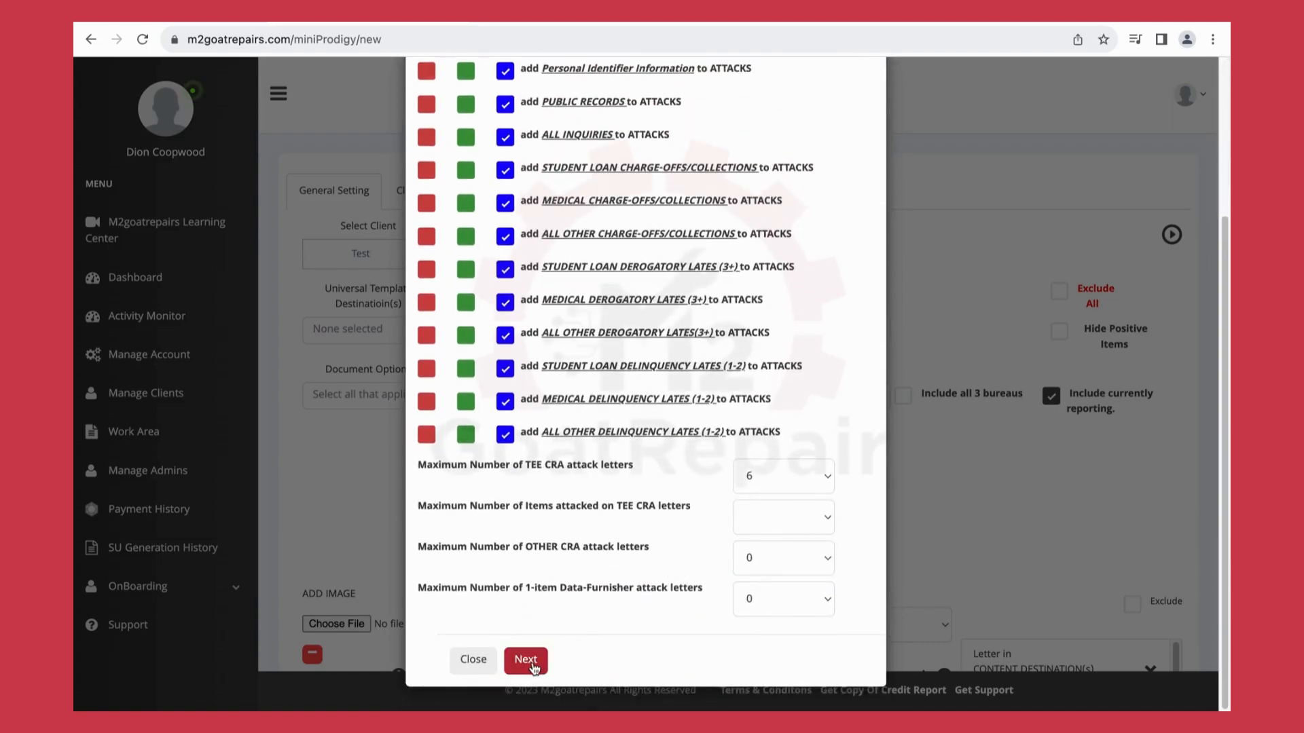
left_click(533, 666)
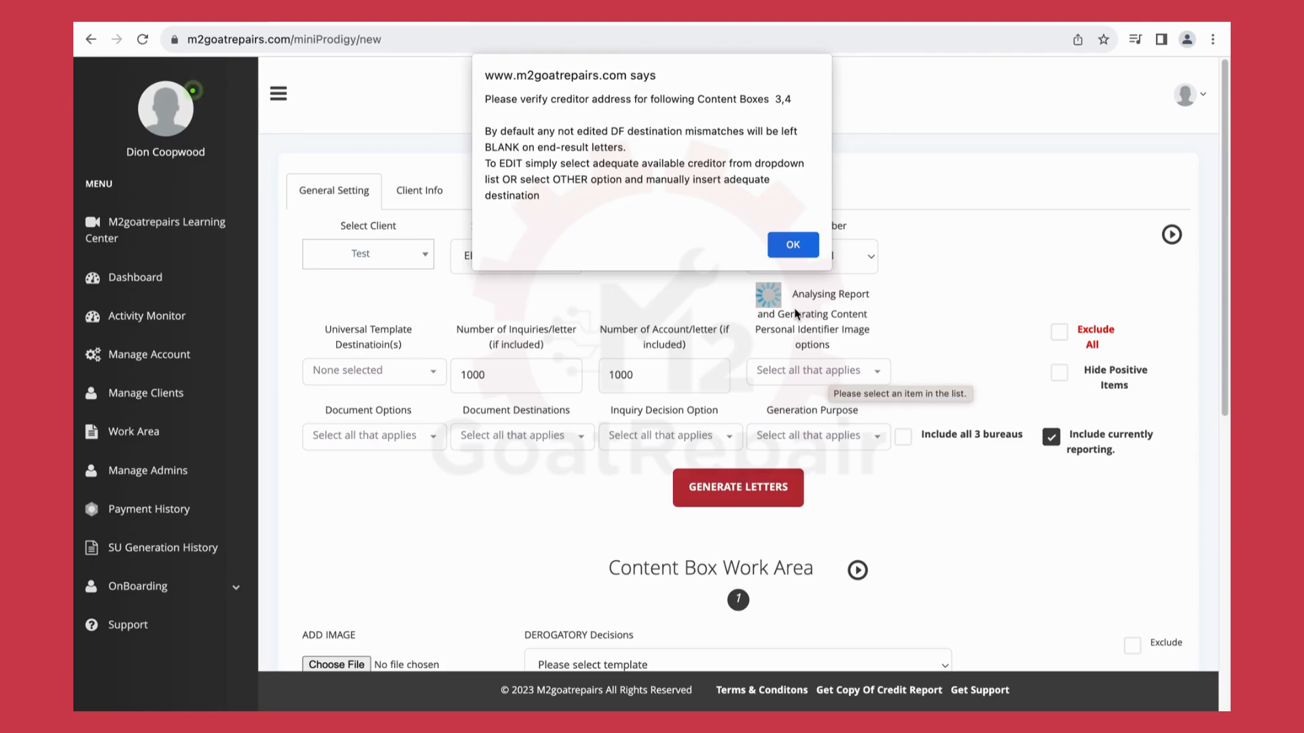
left_click(796, 245)
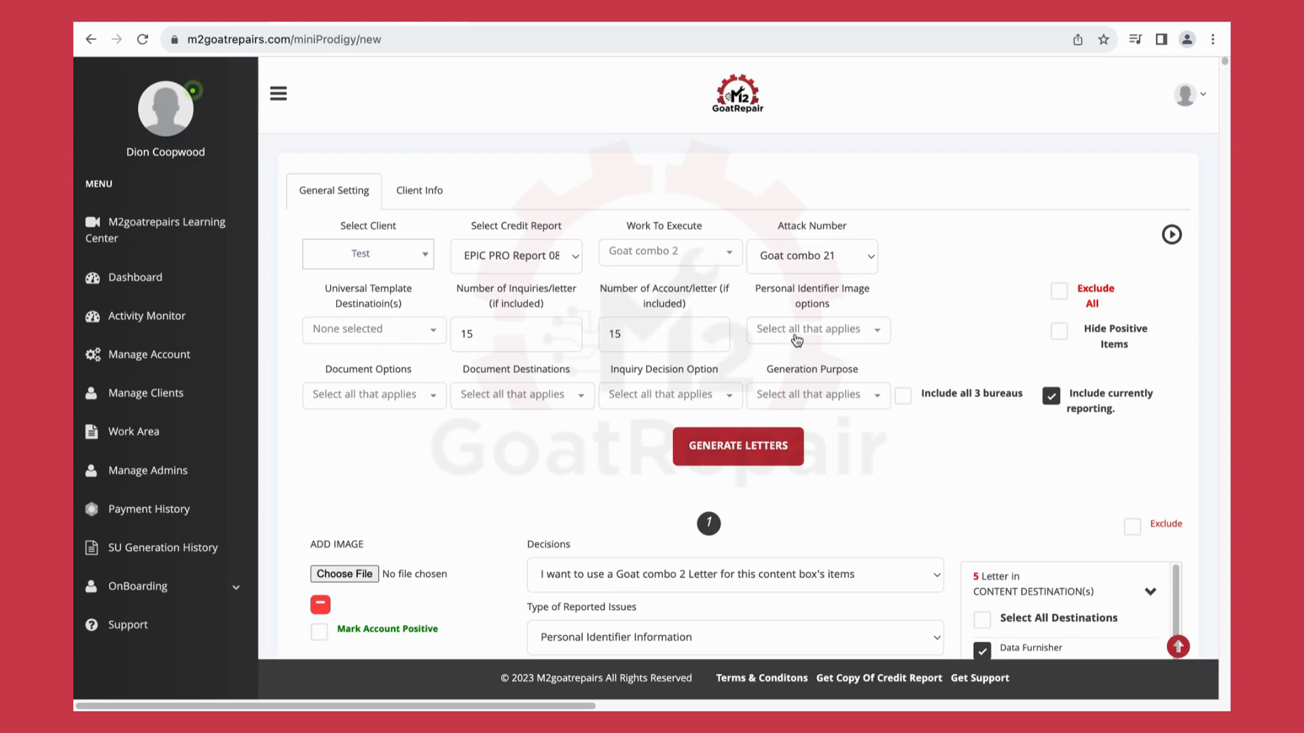
left_click(520, 397)
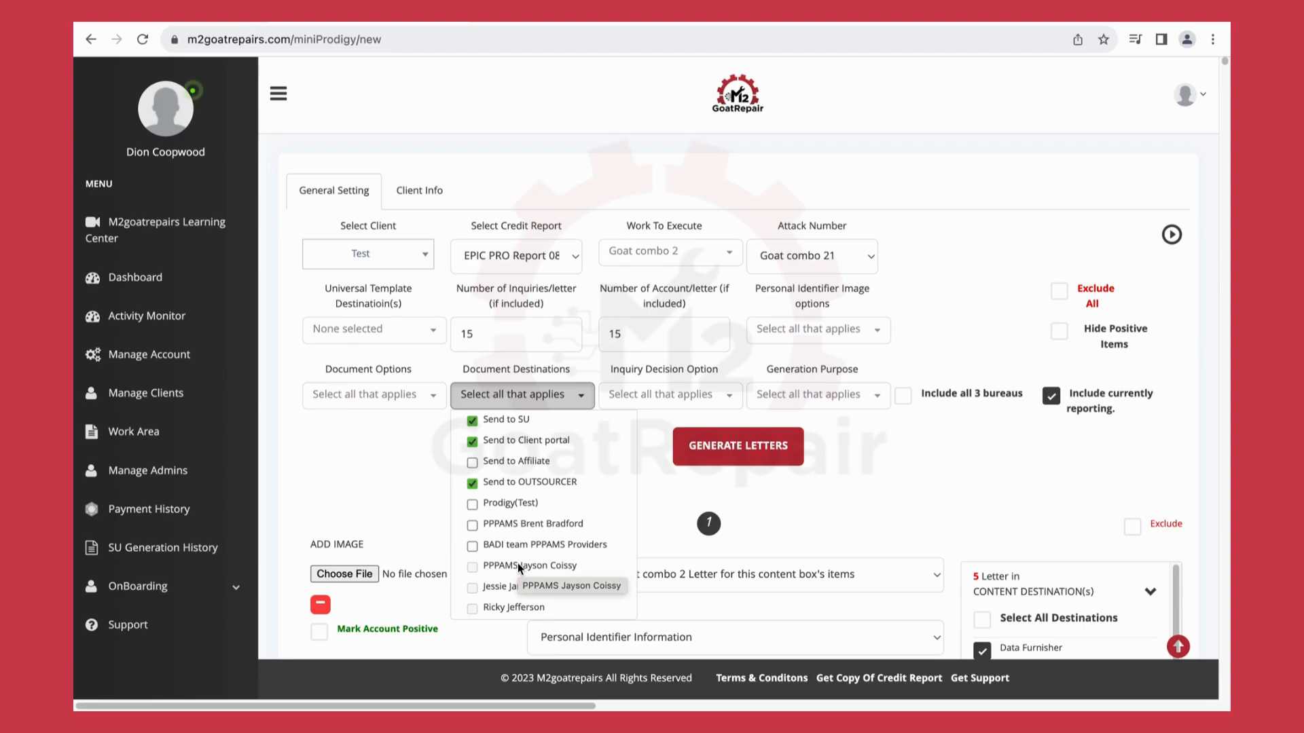
left_click(527, 524)
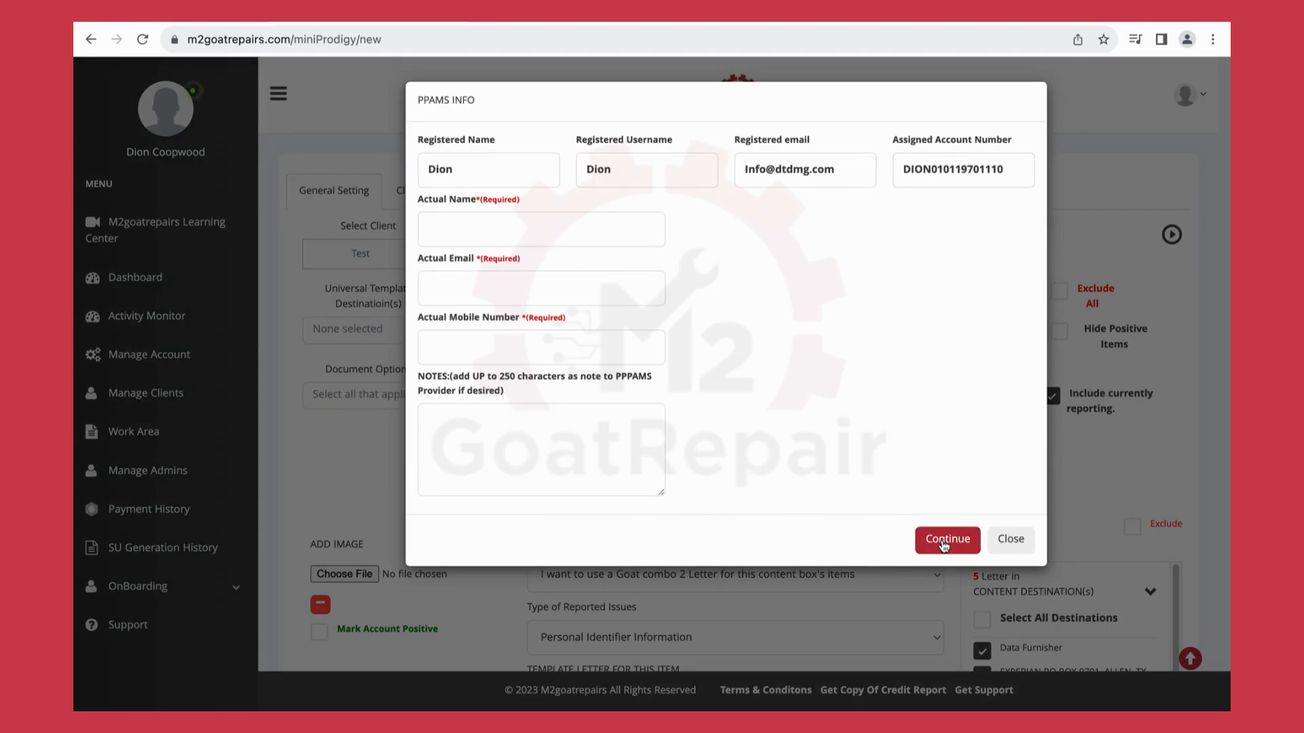
left_click(1009, 540)
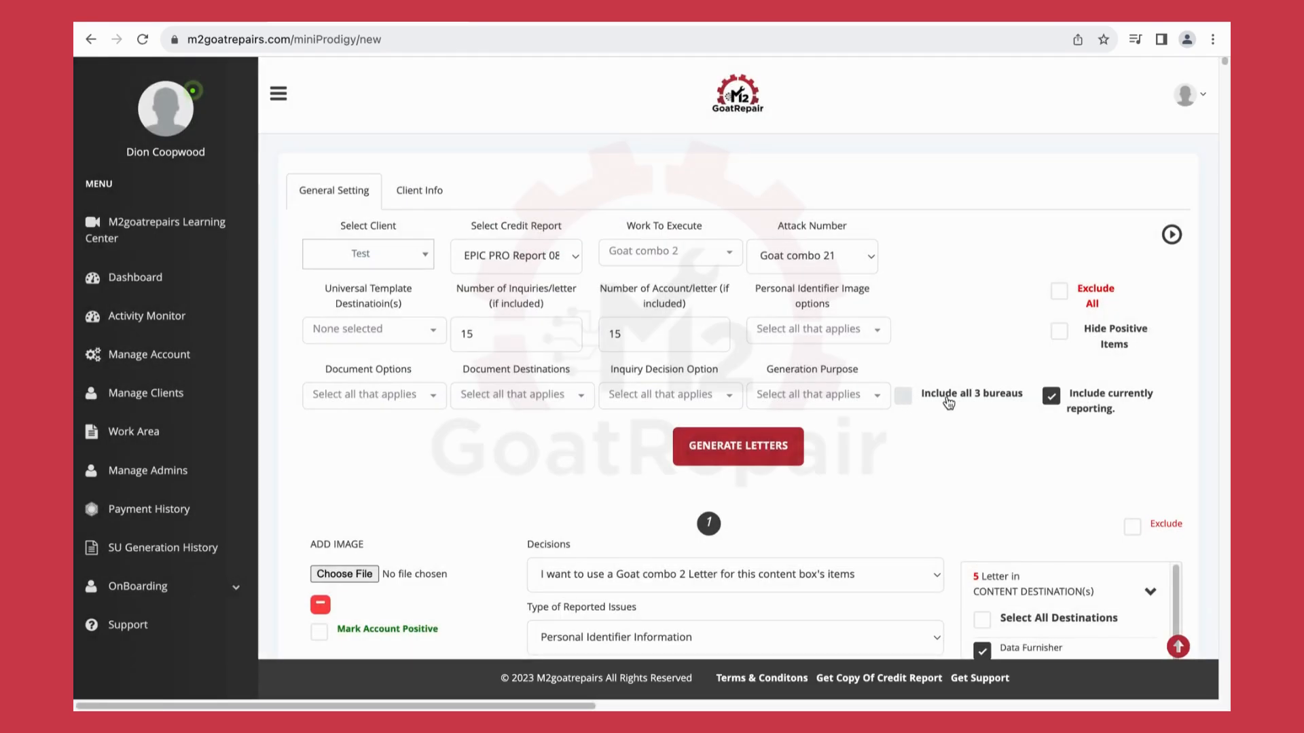
Include all 3 bureaus in the attack instead of only the currently reporting ones.
mouse_move(949, 401)
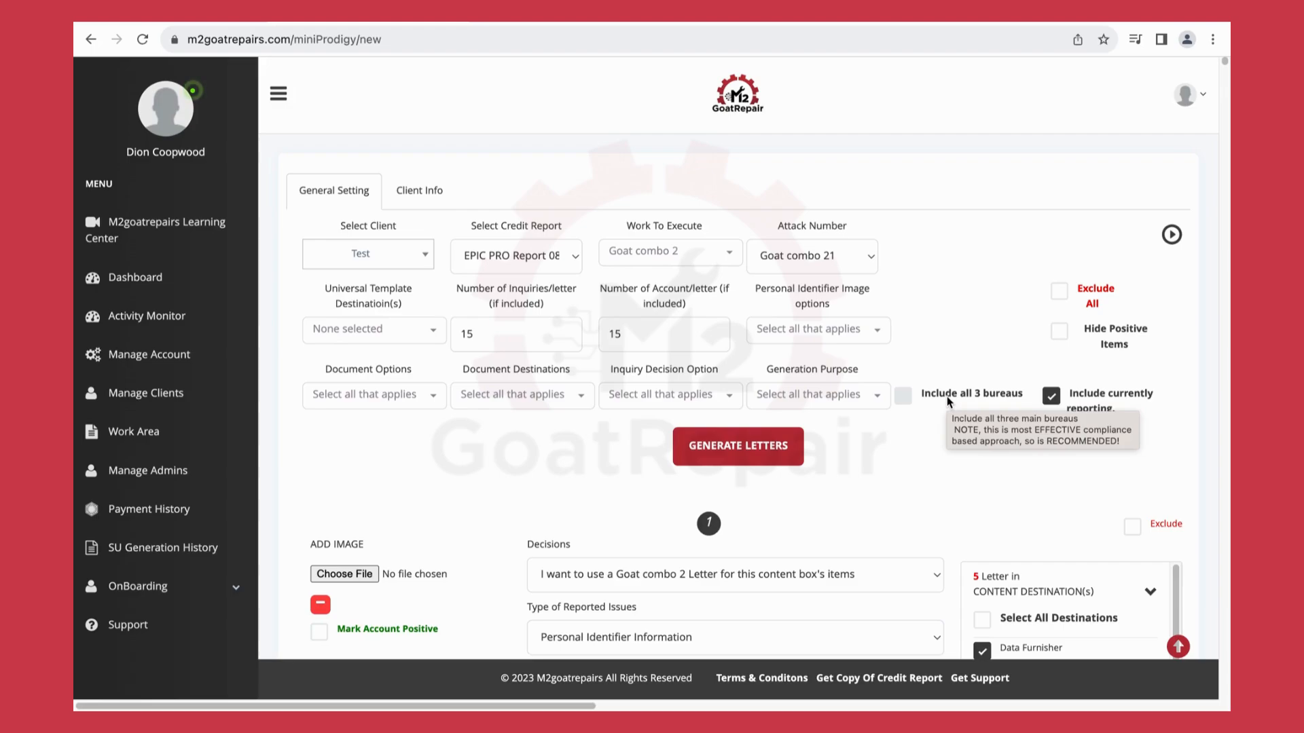
left_click(905, 397)
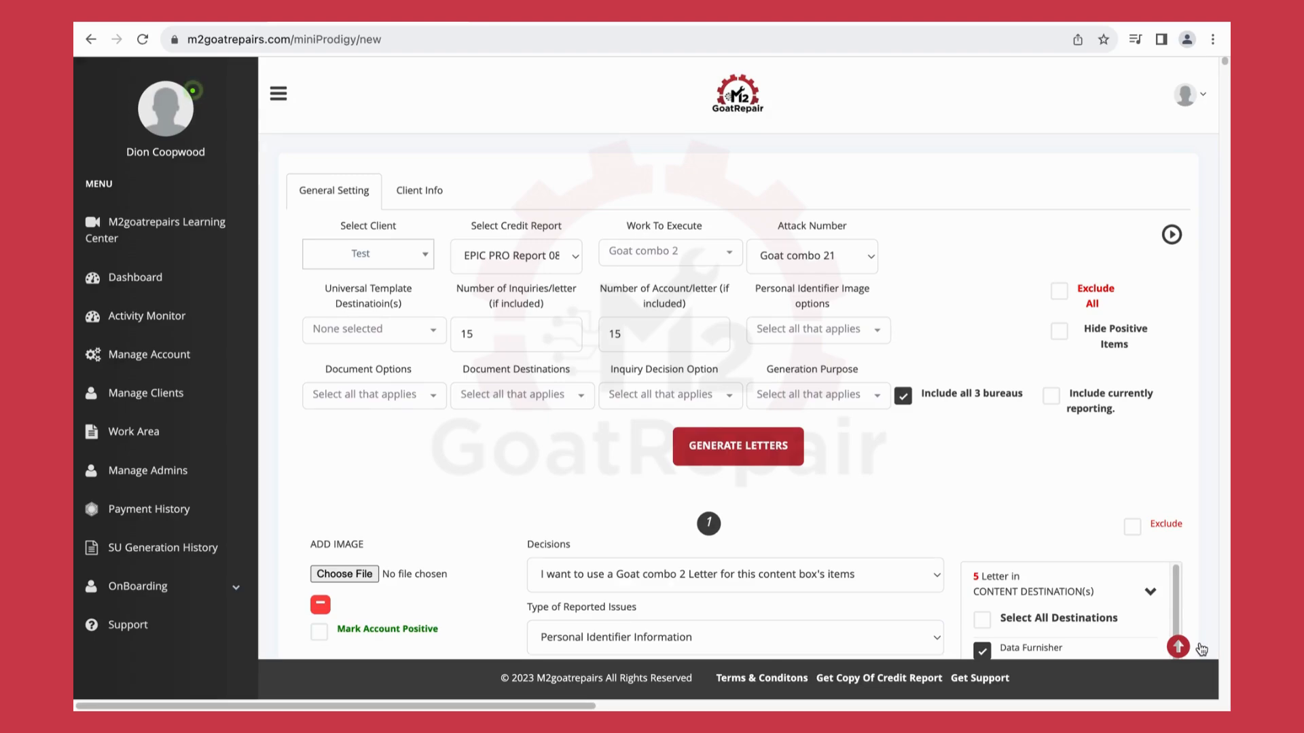
mouse_move(1180, 650)
Deselect and reselect Goat combo 2 as the work to execute, with Goat combo 21 as the attack number.
left_click(675, 256)
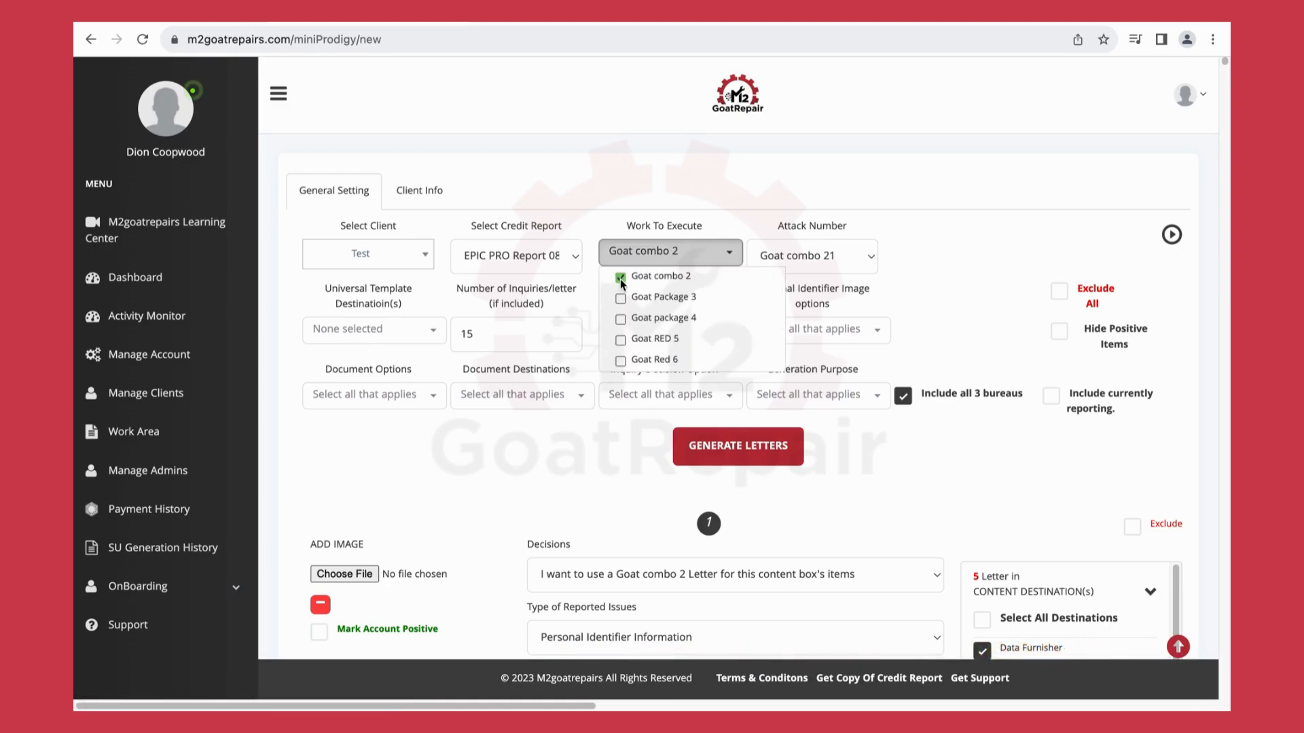
left_click(621, 280)
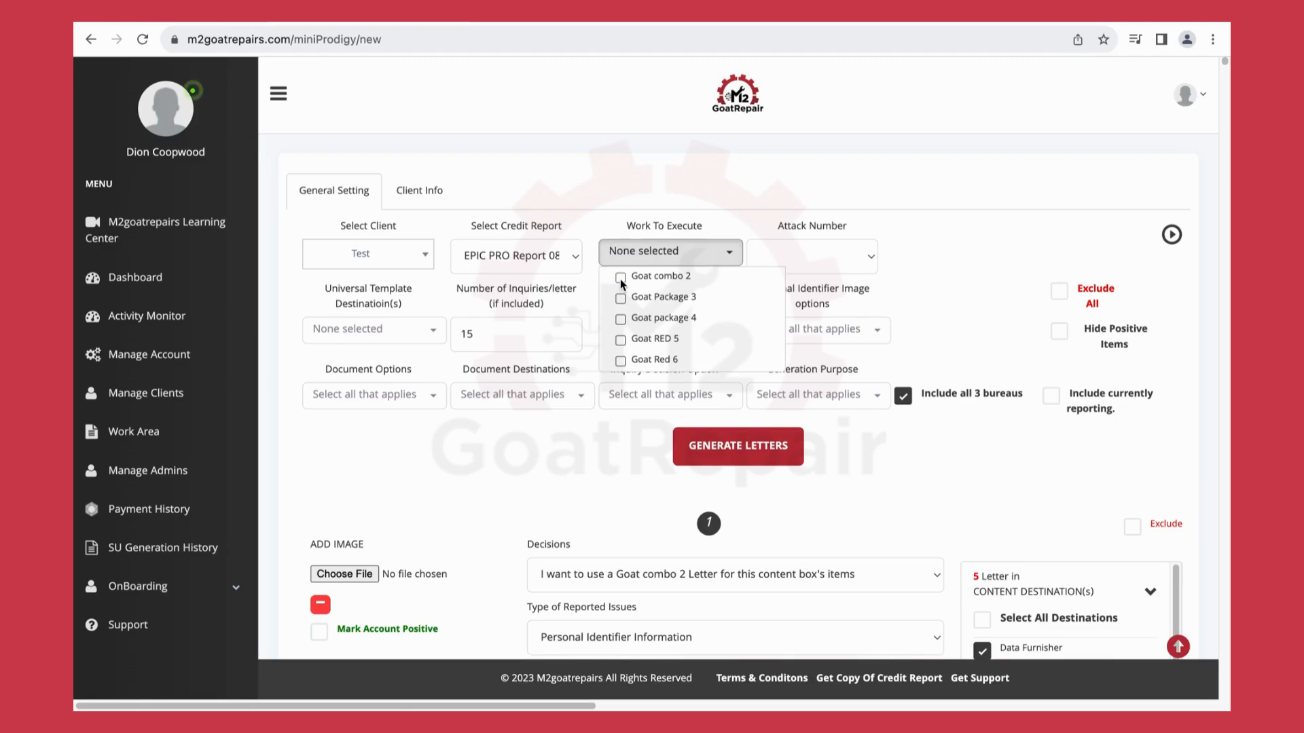
left_click(620, 279)
left_click(821, 262)
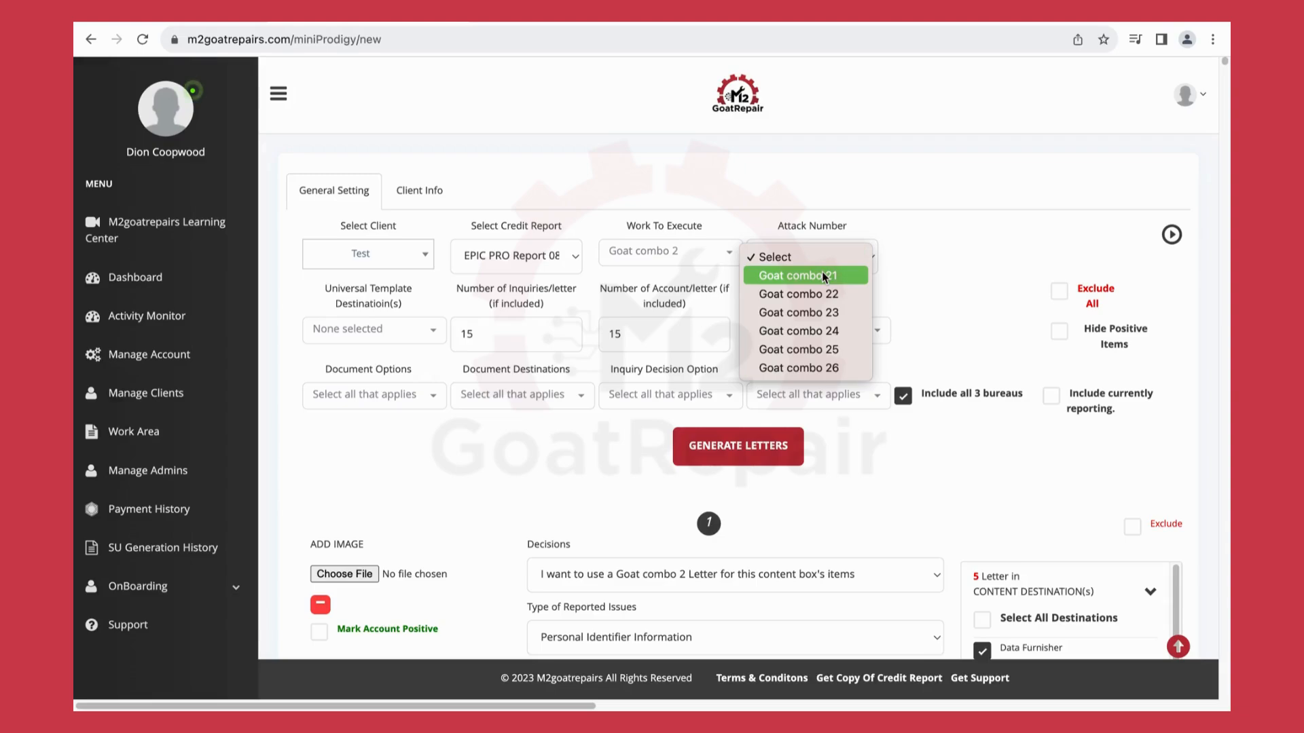
left_click(822, 274)
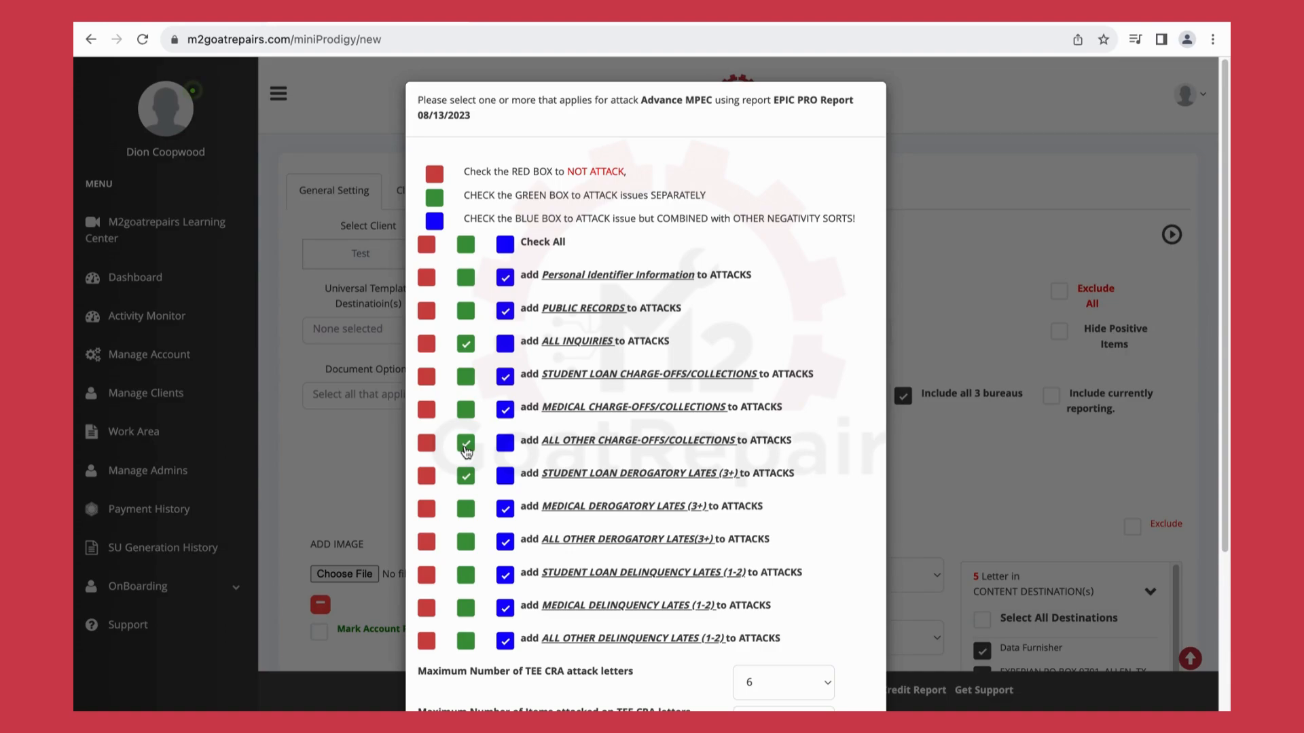
Choose to attack all inquiries, all other charge-offs/collections and student loan derogatory lates (3+) separately.
left_click(504, 443)
scroll(504, 443, "down", 1)
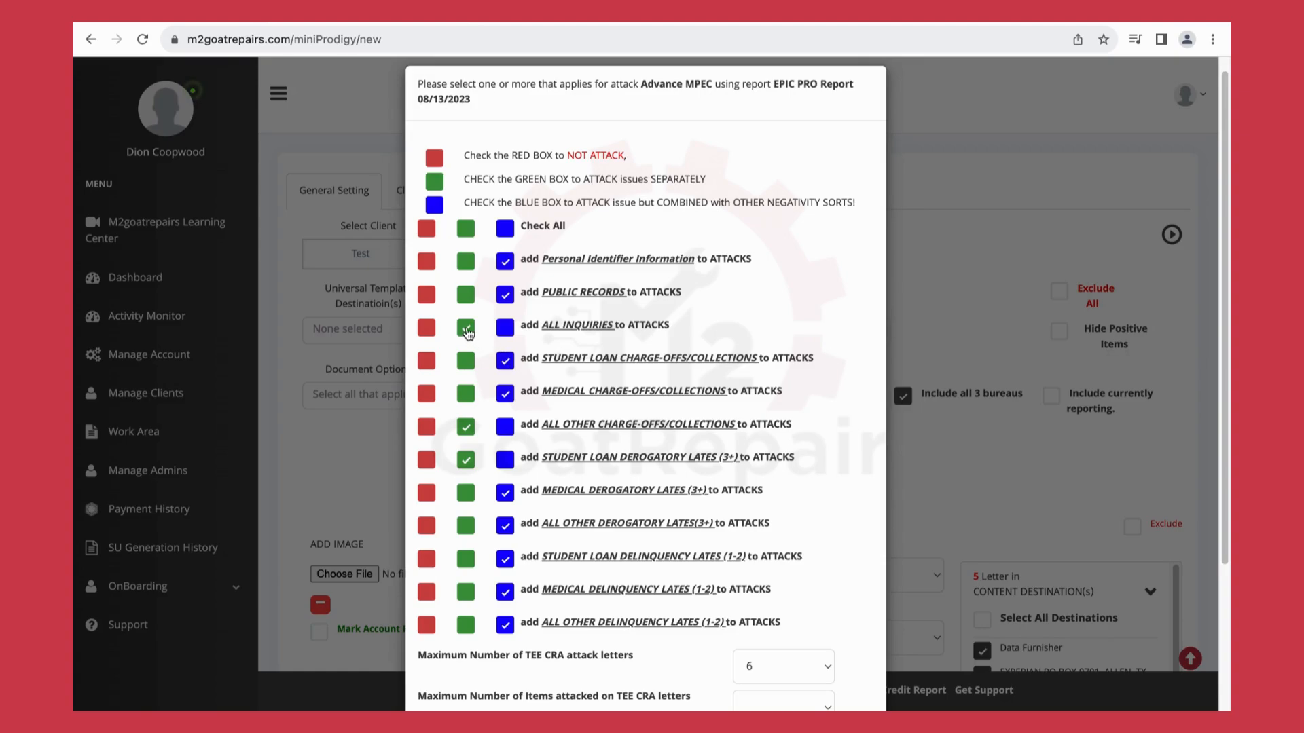
left_click(467, 461)
Set the maximum number of TEE CRA attack letters to 15 and the maximum items attacked on them to Default.
scroll(655, 462, "down", 1)
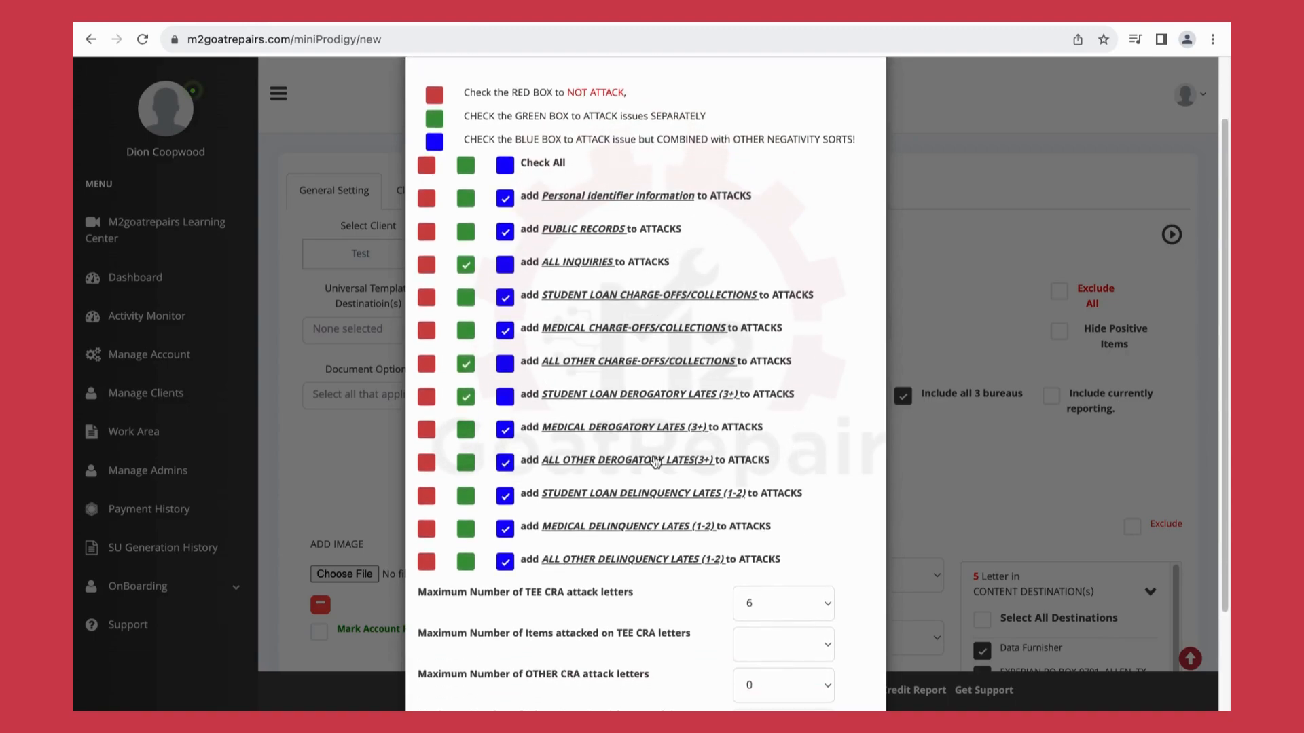
scroll(655, 461, "down", 1)
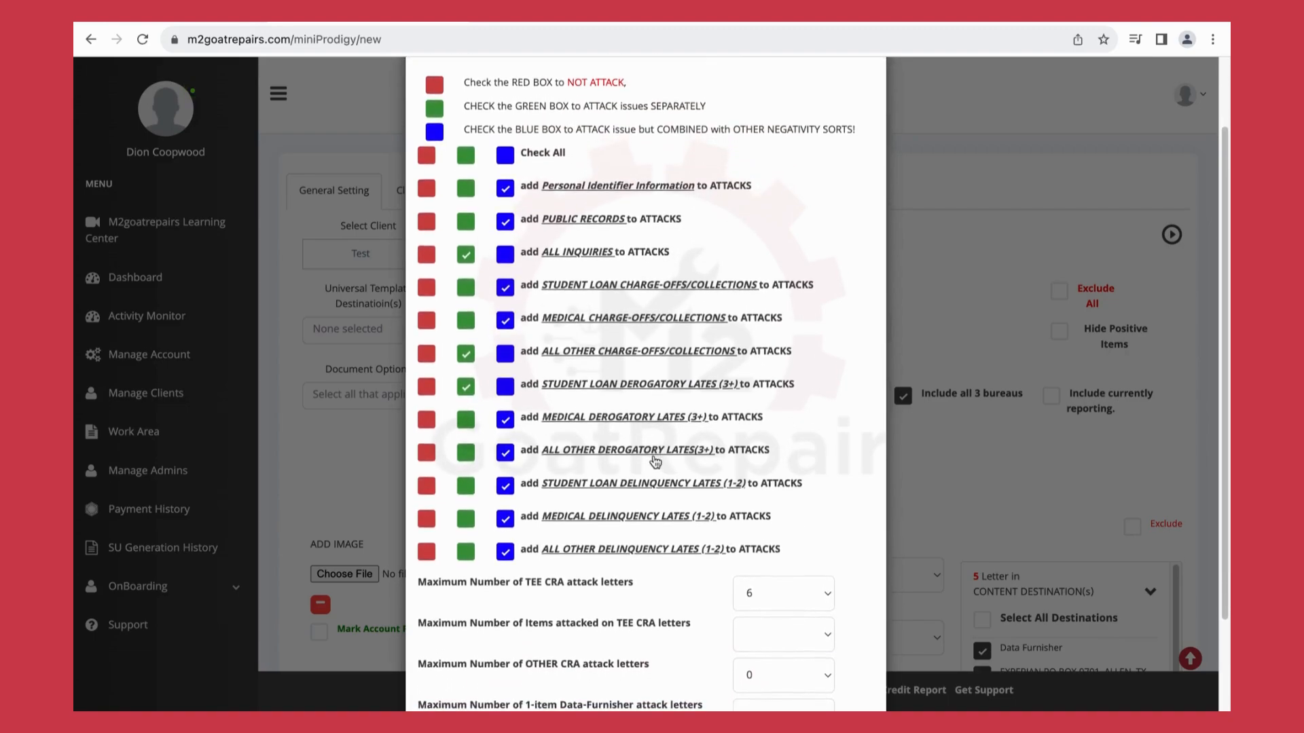
left_click(788, 594)
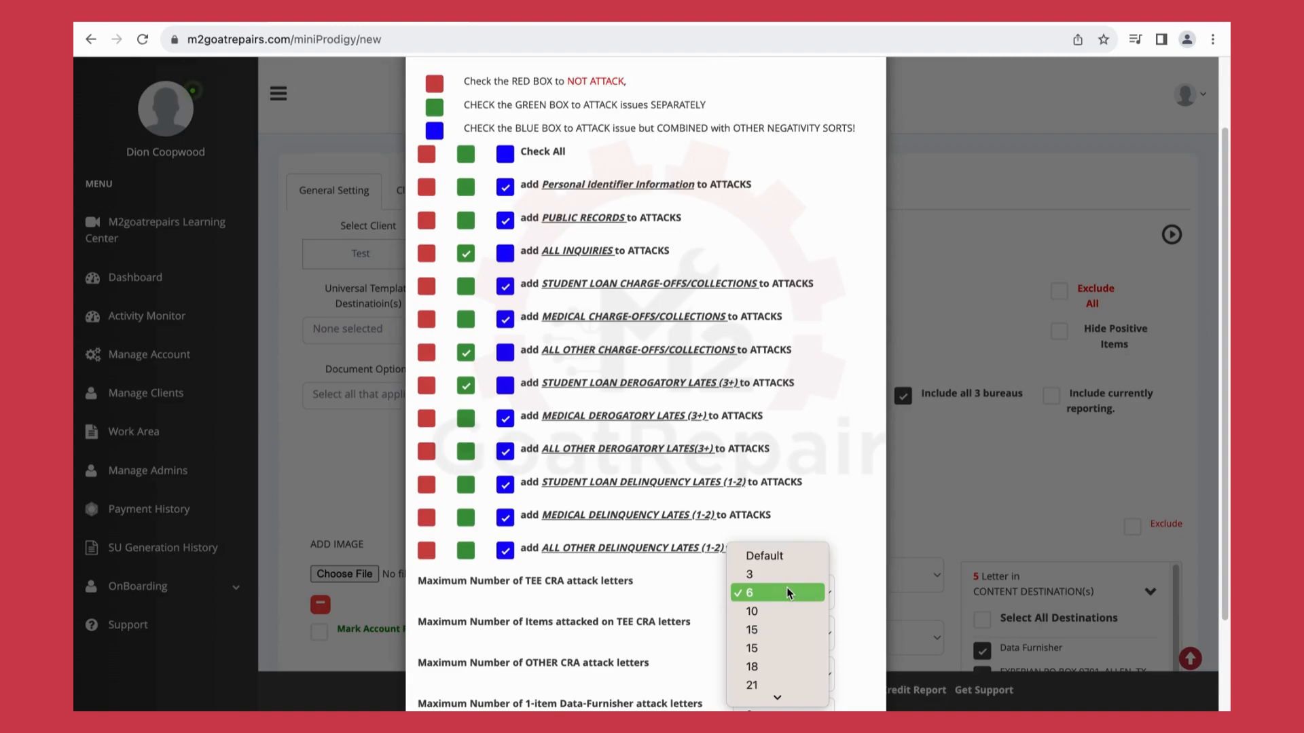
left_click(769, 645)
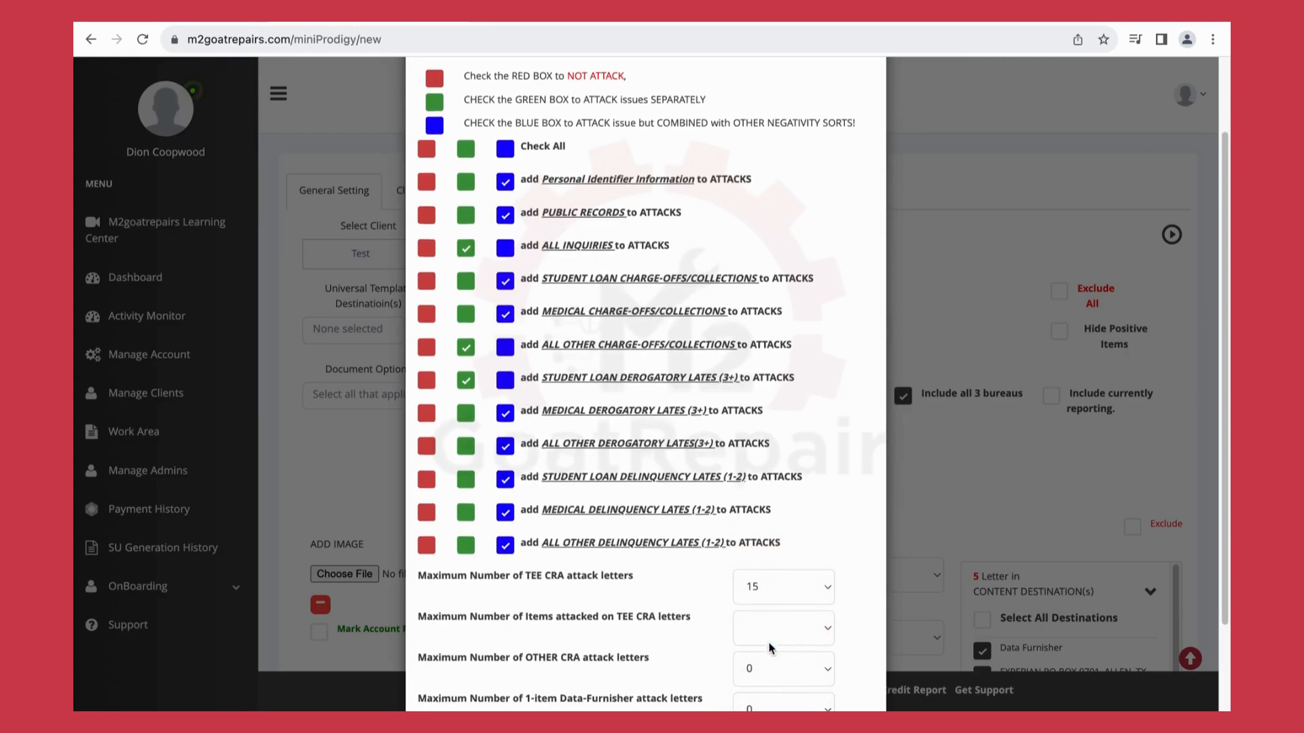
scroll(769, 639, "down", 3)
left_click(779, 522)
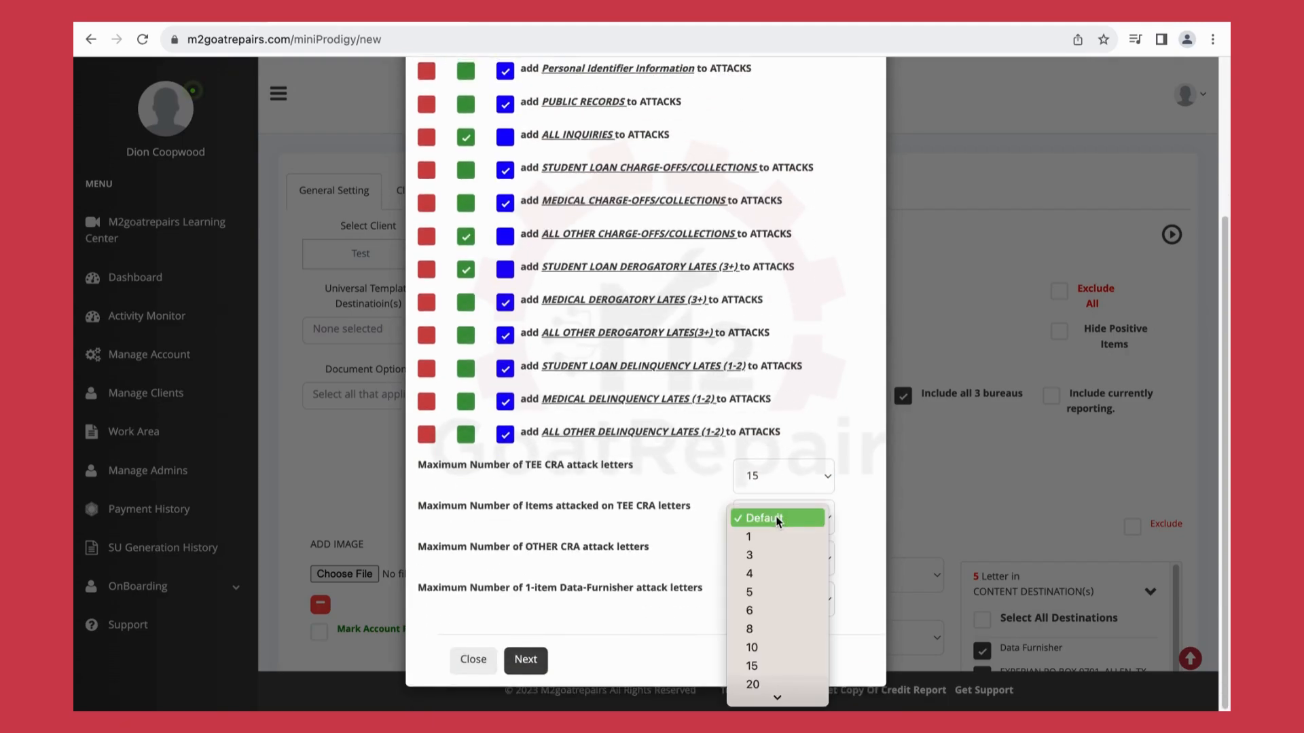
left_click(775, 520)
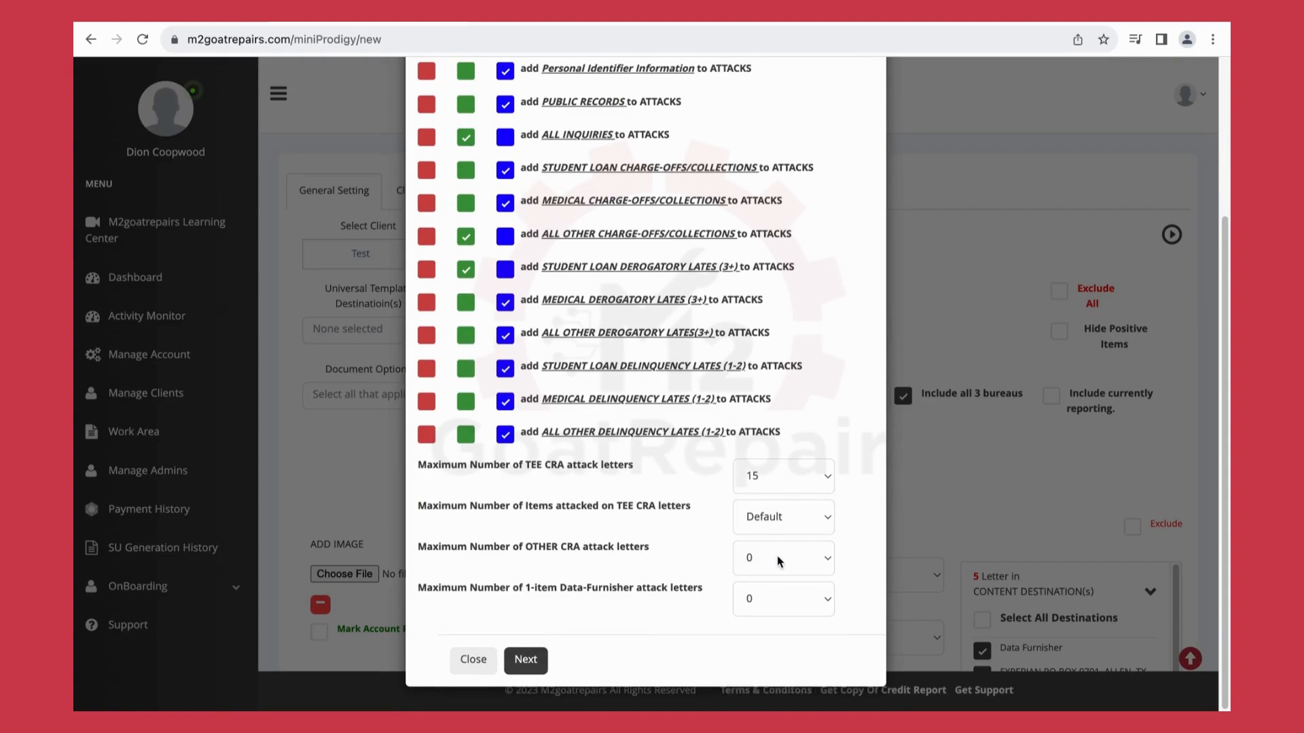
Choose the limits for OTHER CRA and 1-item data-furnisher attack letters, generate the attack content and dismiss the creditor address notice.
left_click(779, 559)
left_click(775, 541)
left_click(775, 590)
left_click(774, 582)
left_click(526, 660)
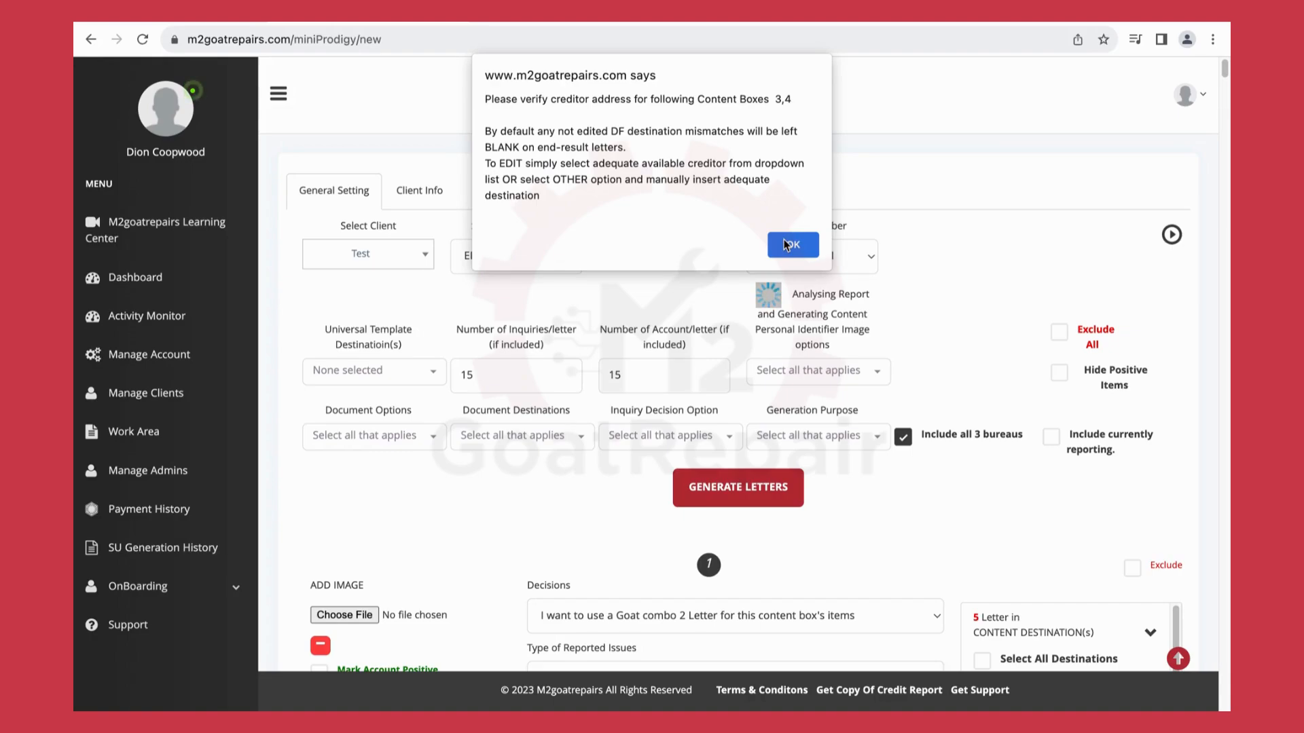
left_click(793, 245)
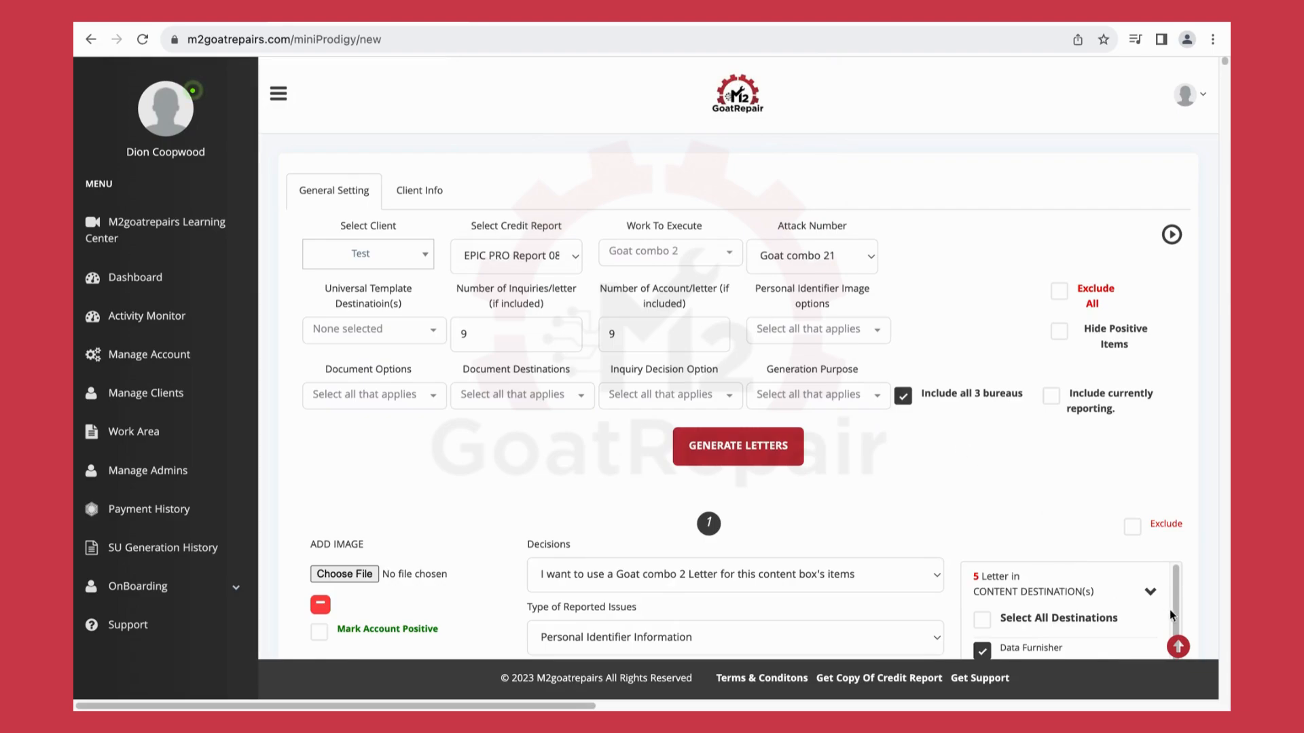
In content box 3, choose LOS ANGELES FED C U as the data furnisher for the L A FED C U inquiry.
mouse_move(1187, 630)
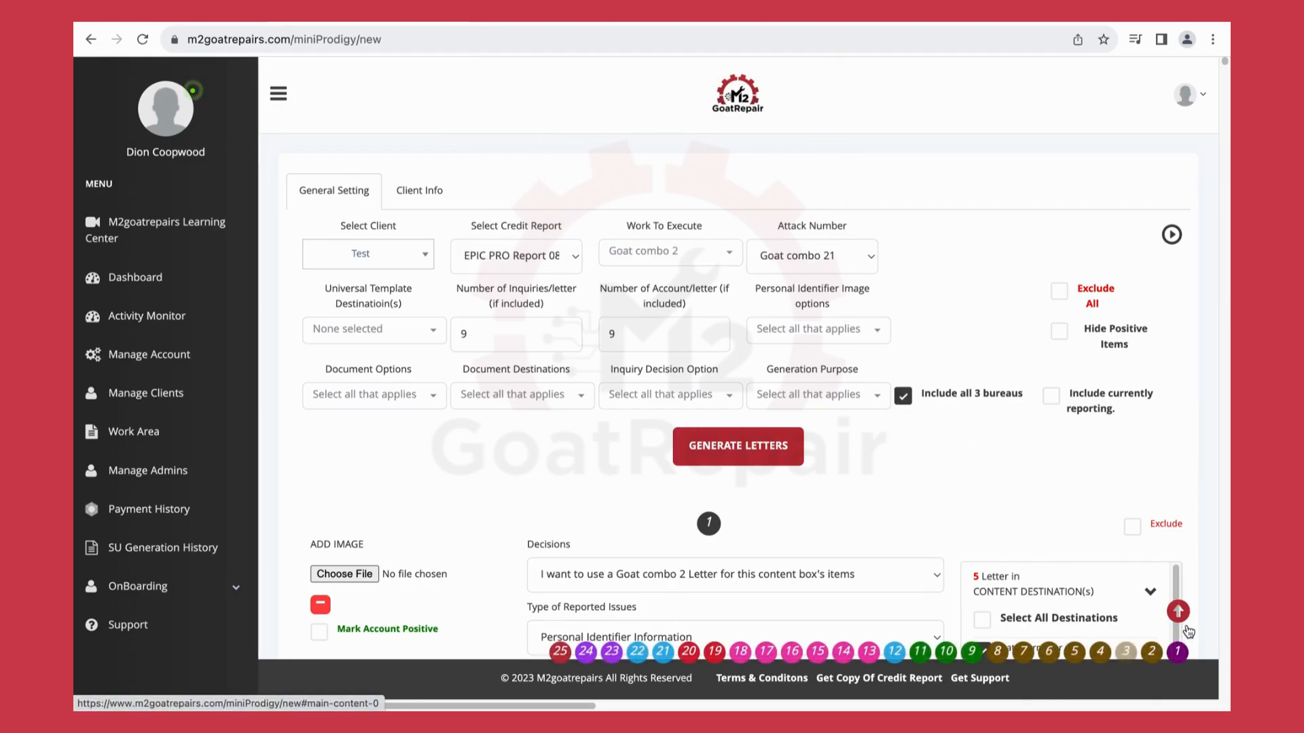
left_click(1128, 653)
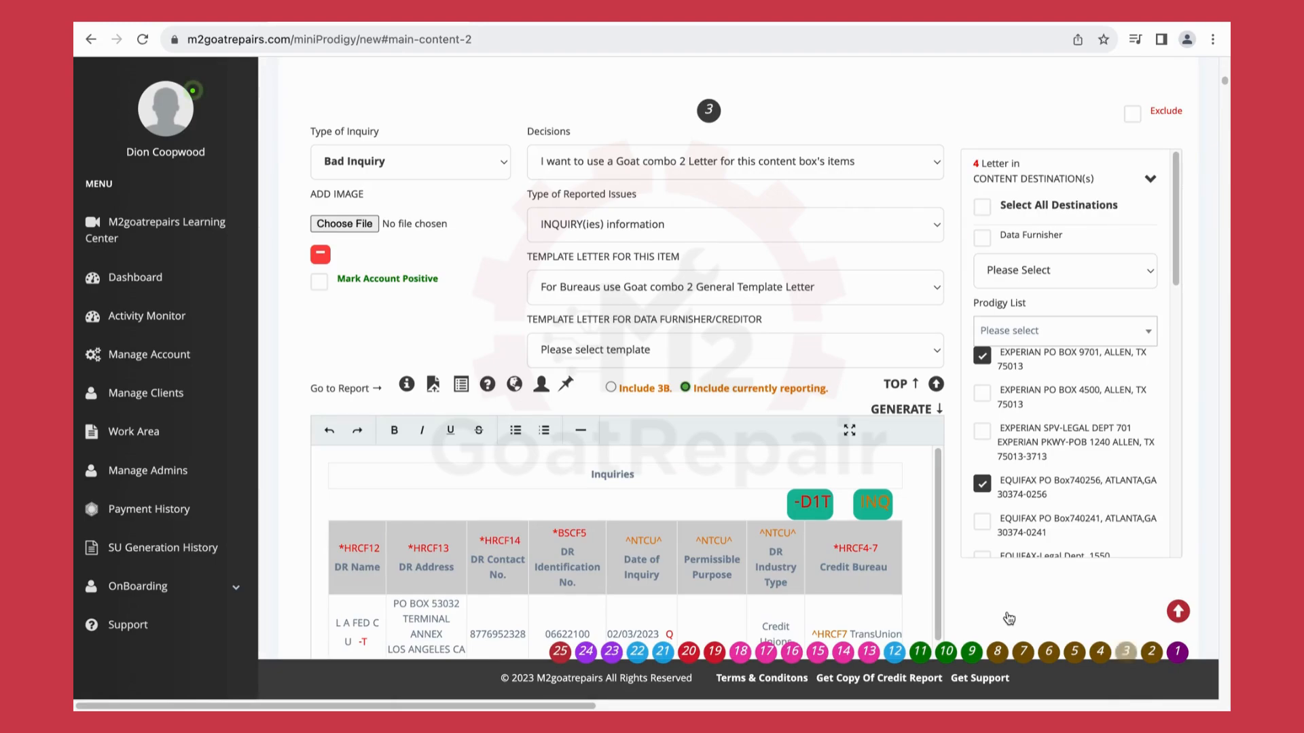
scroll(952, 579, "down", 1)
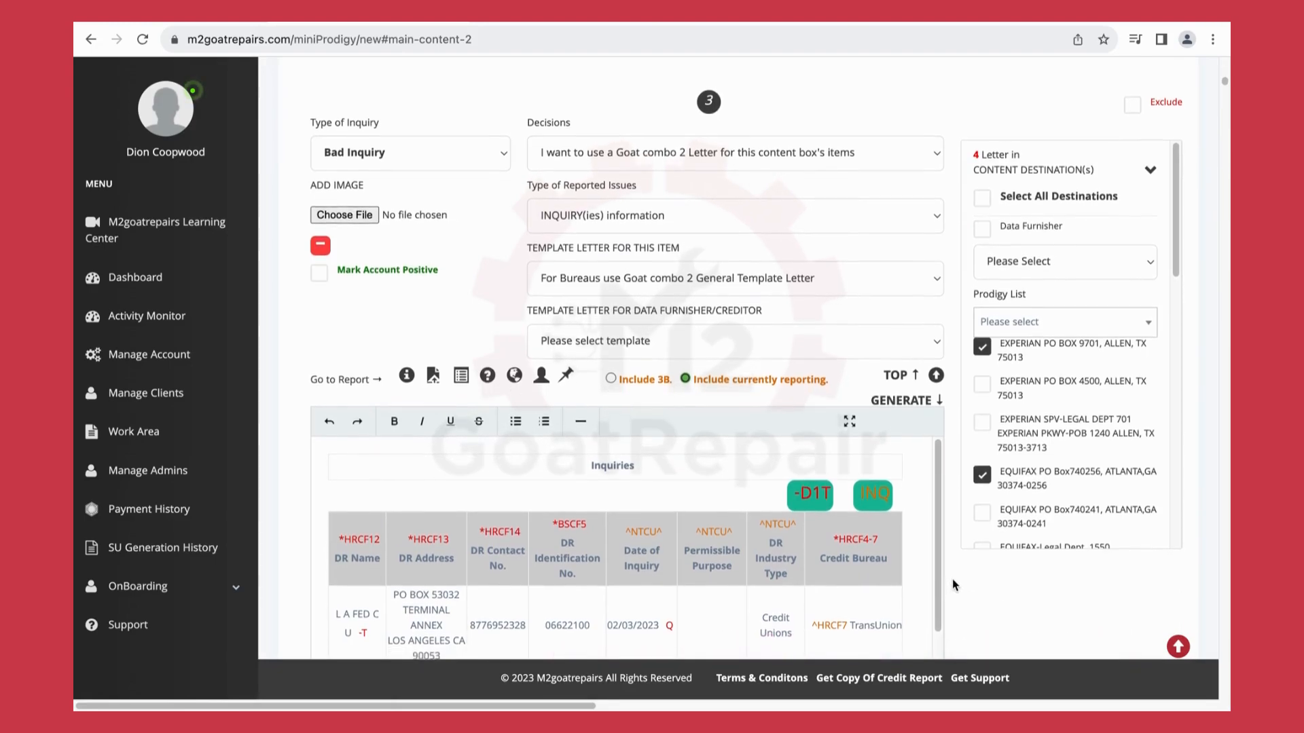
scroll(952, 578, "down", 1)
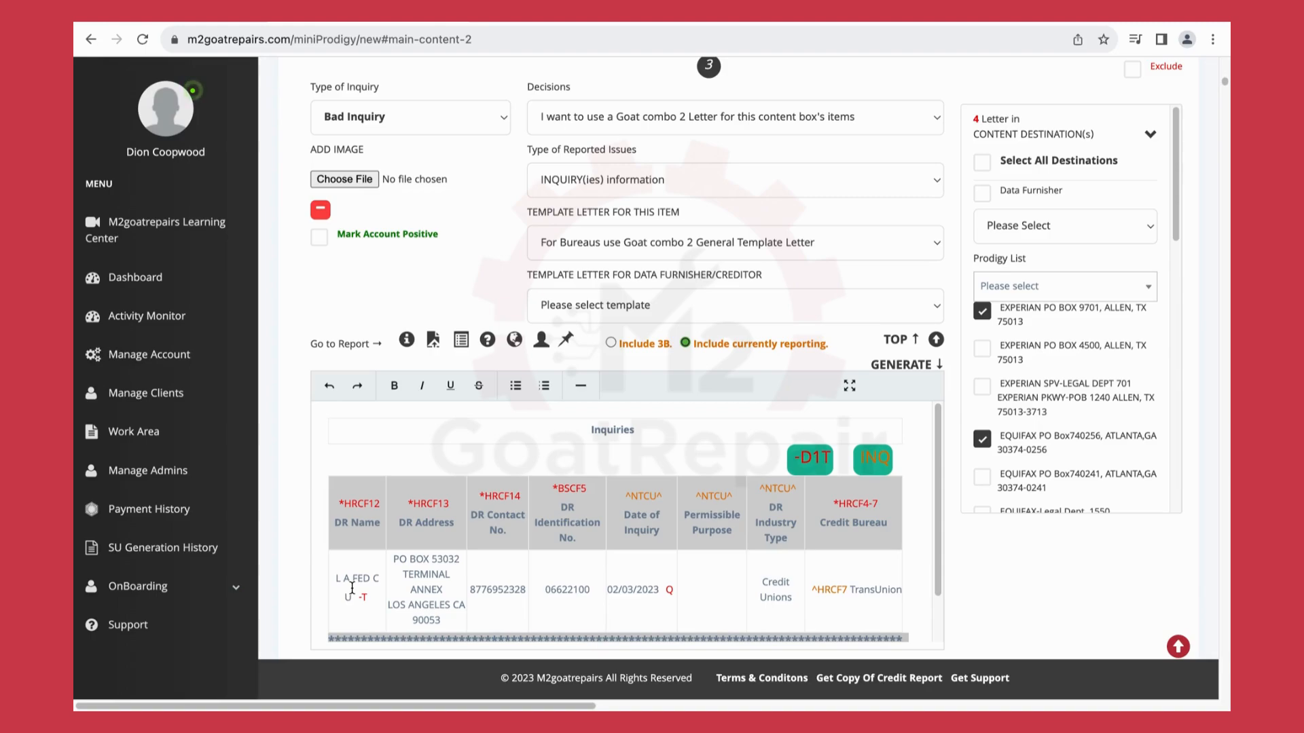
left_click(1052, 226)
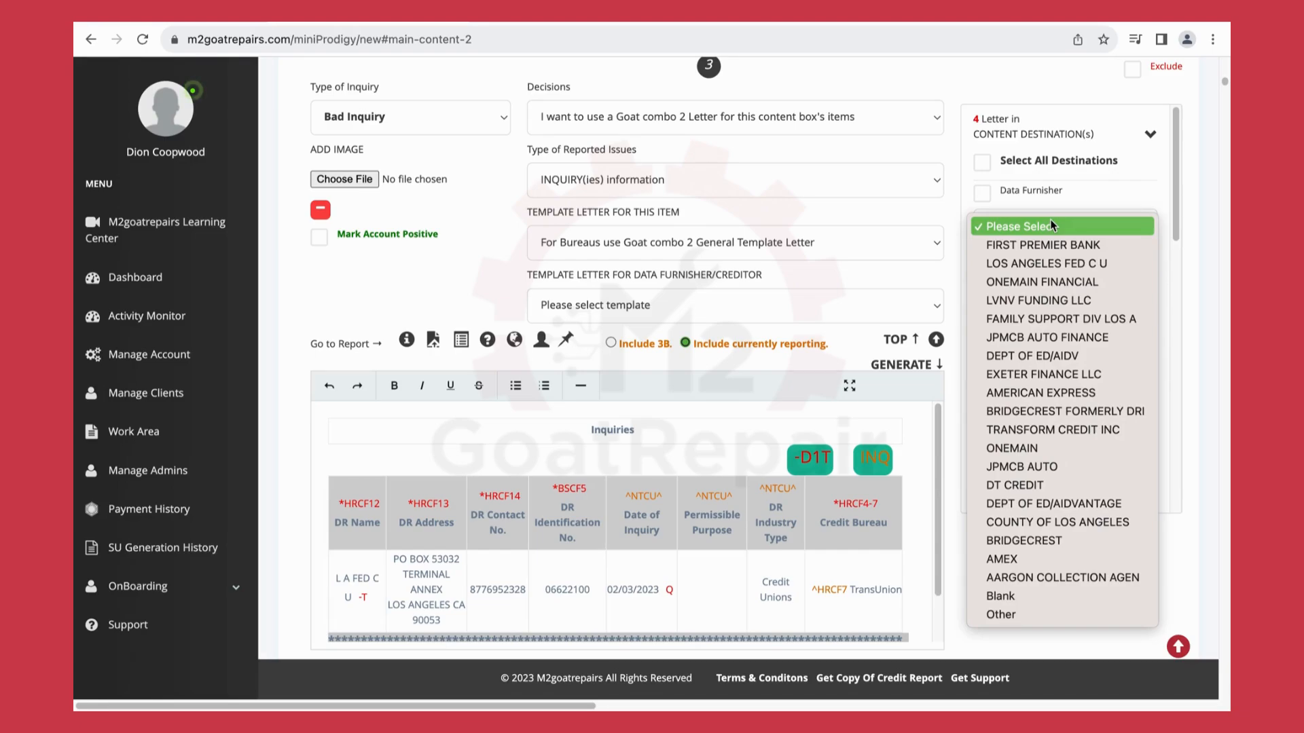
left_click(1045, 262)
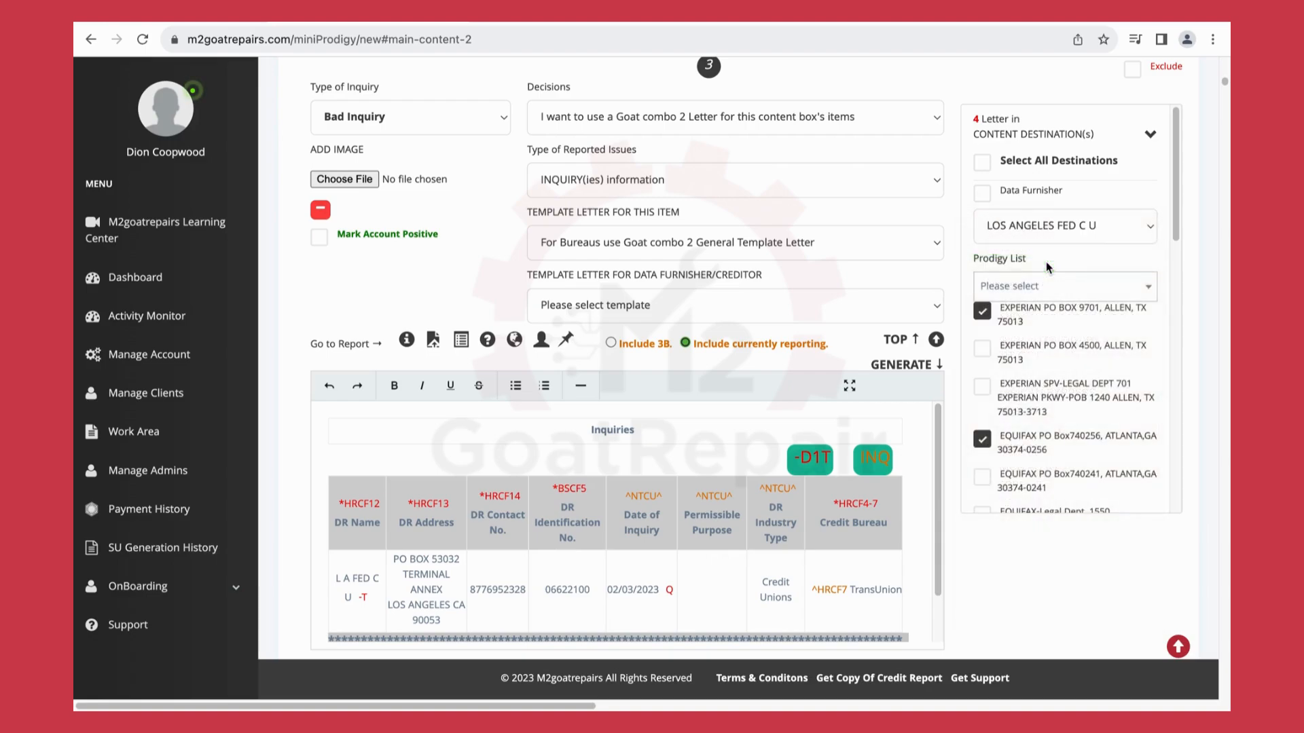
Generate the attack letters from the general settings and confirm proceeding without forwarding them to a PPPAMS provider.
mouse_move(1180, 644)
scroll(685, 272, "down", 7)
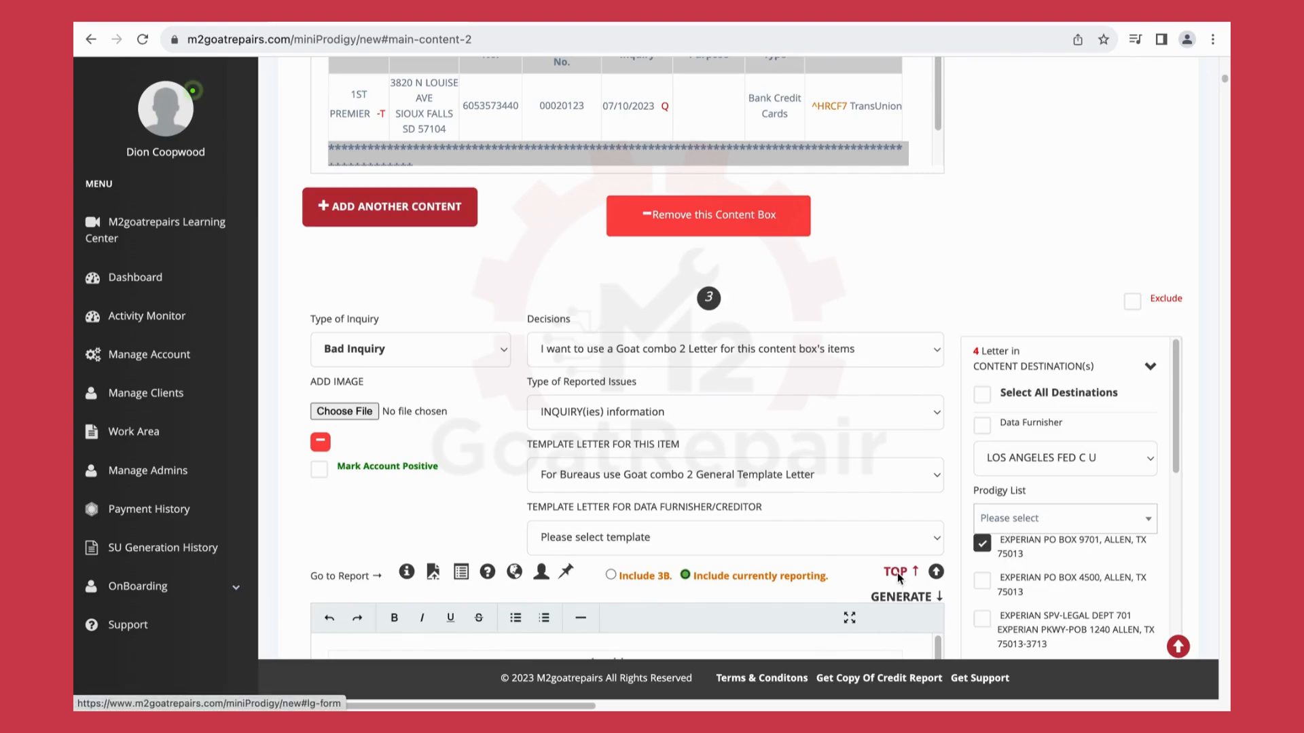
left_click(900, 590)
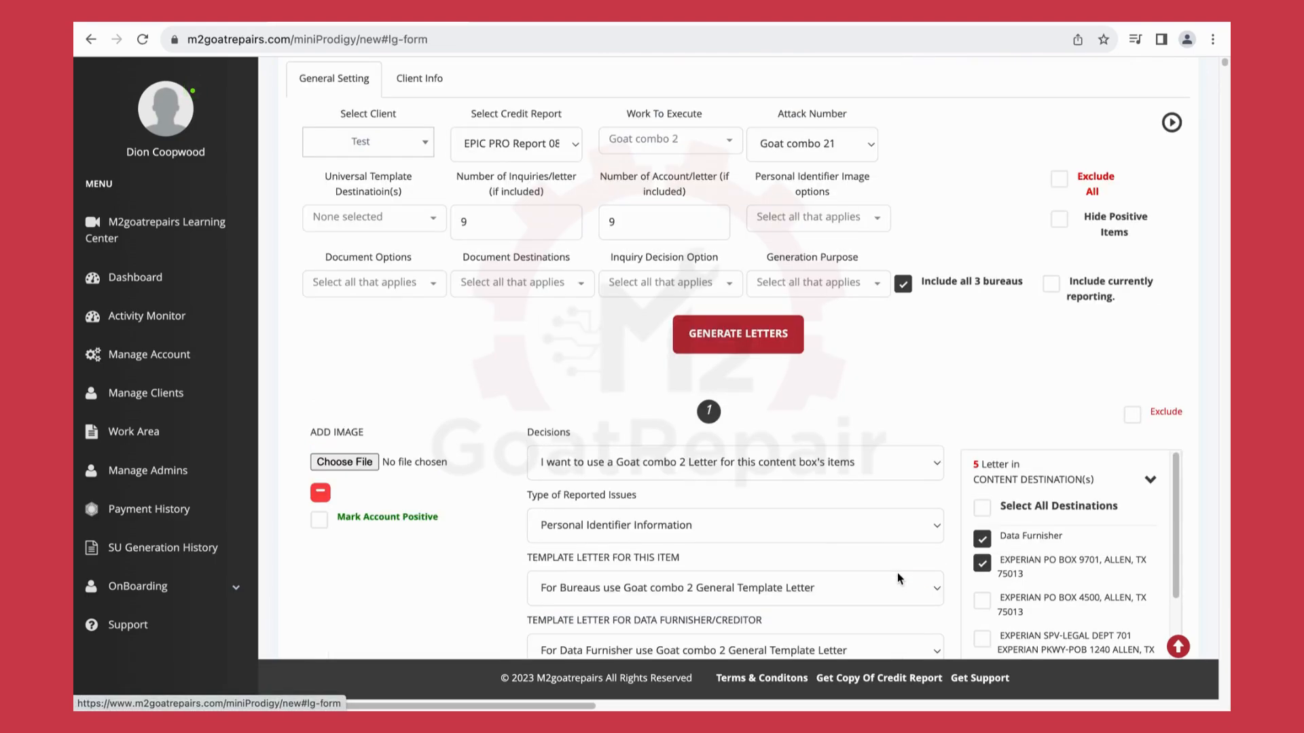
left_click(760, 340)
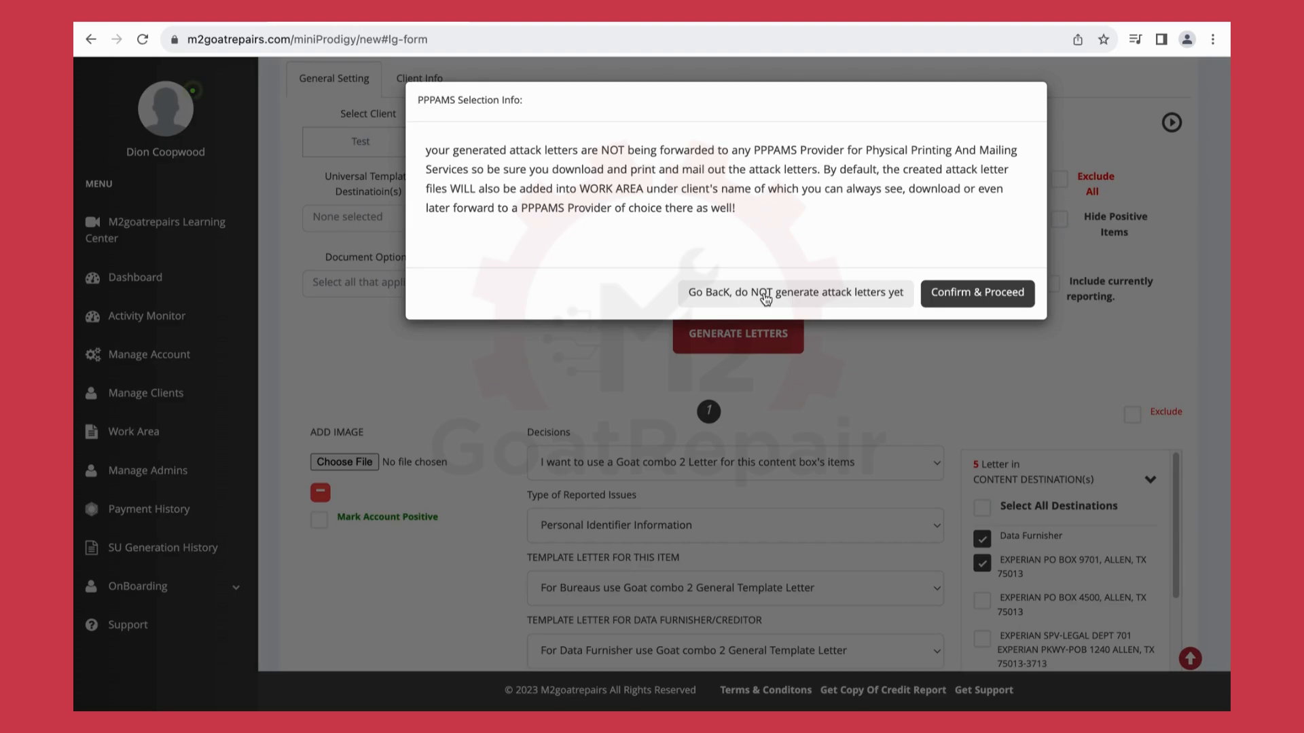
left_click(956, 295)
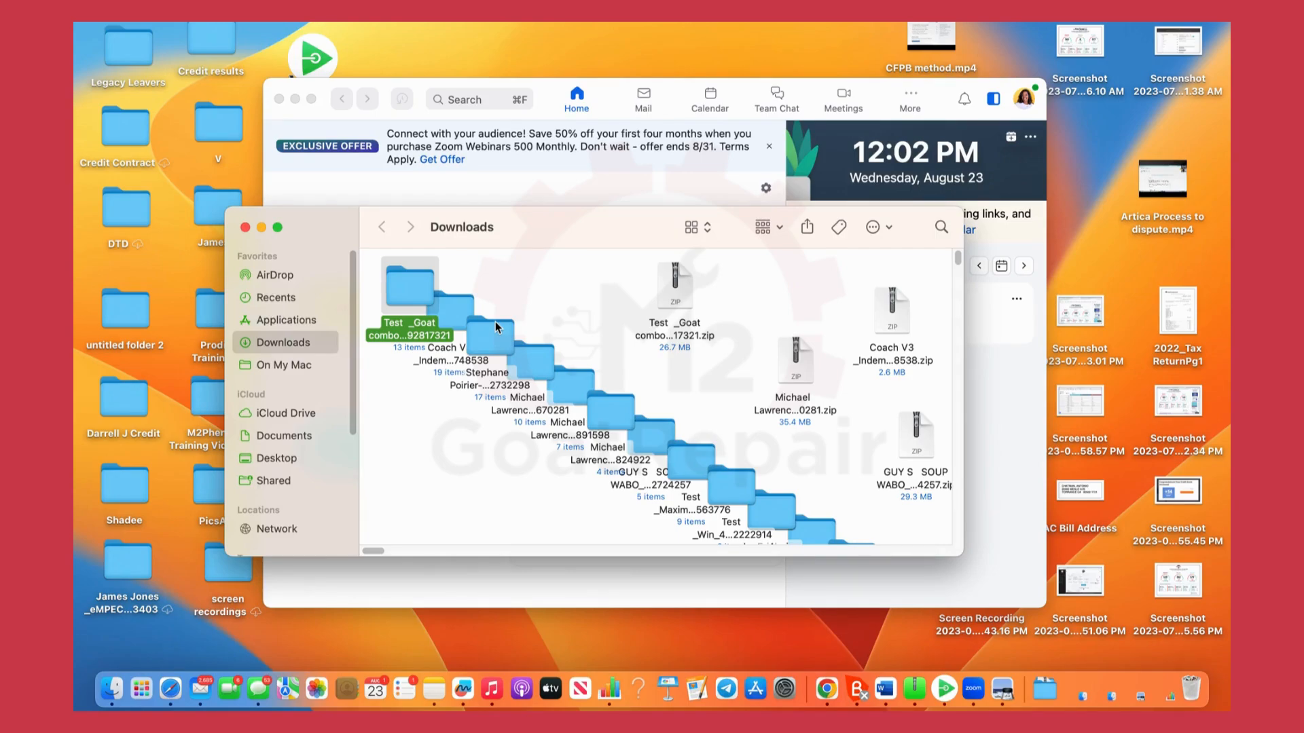
Open the Test Goat combo 2 folder in Finder's Downloads and view its first letter PDF in full screen.
double_click(417, 294)
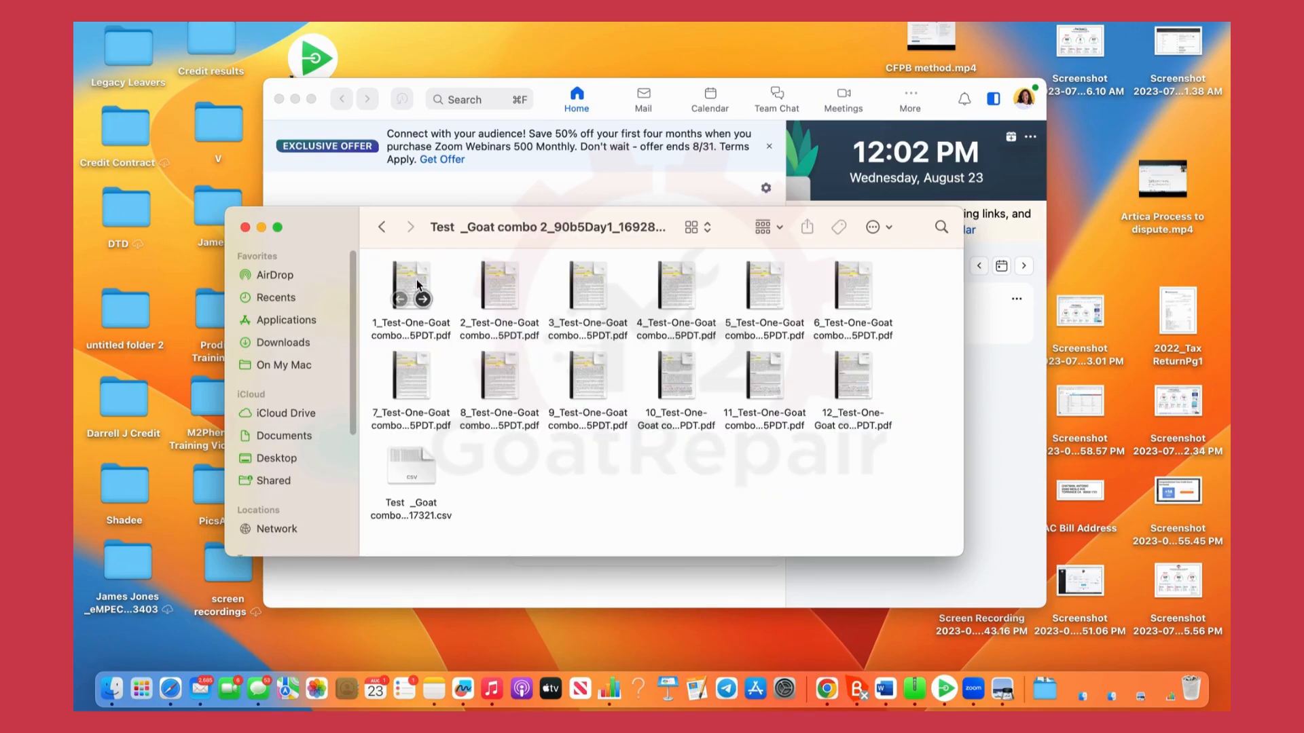
double_click(417, 279)
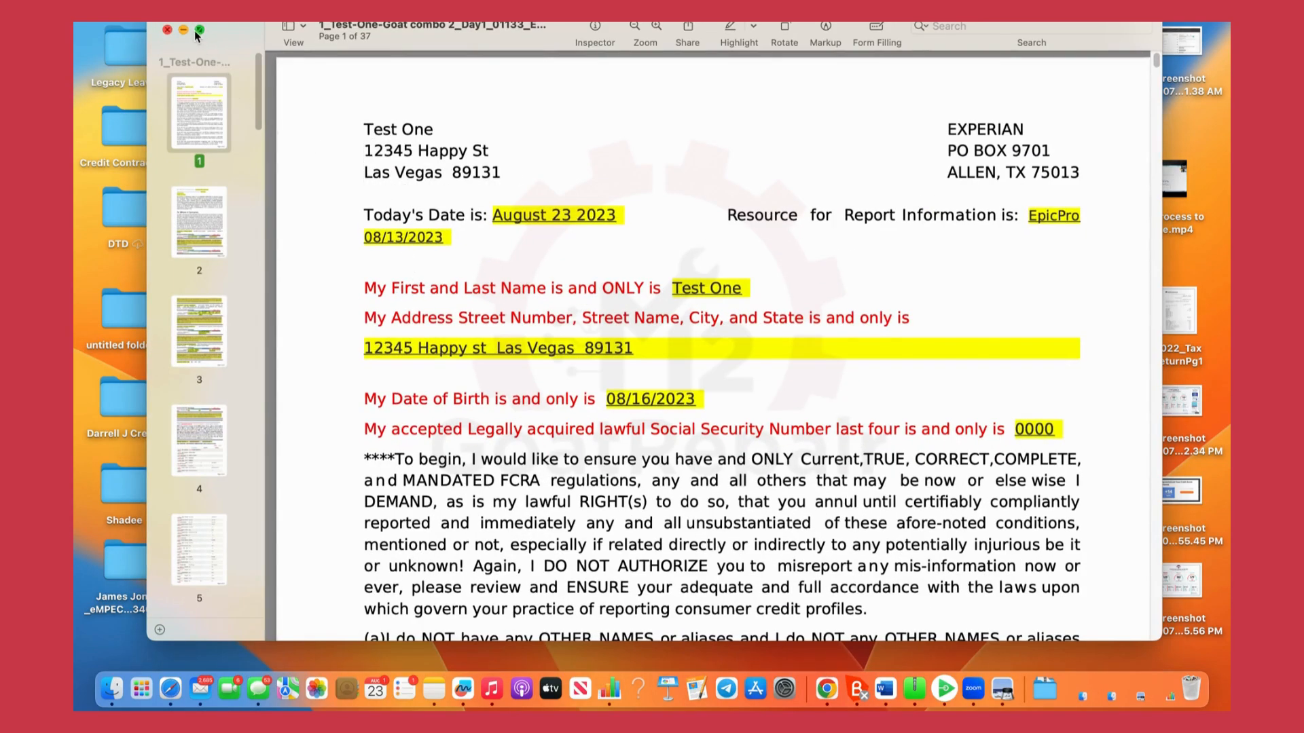
left_click(200, 31)
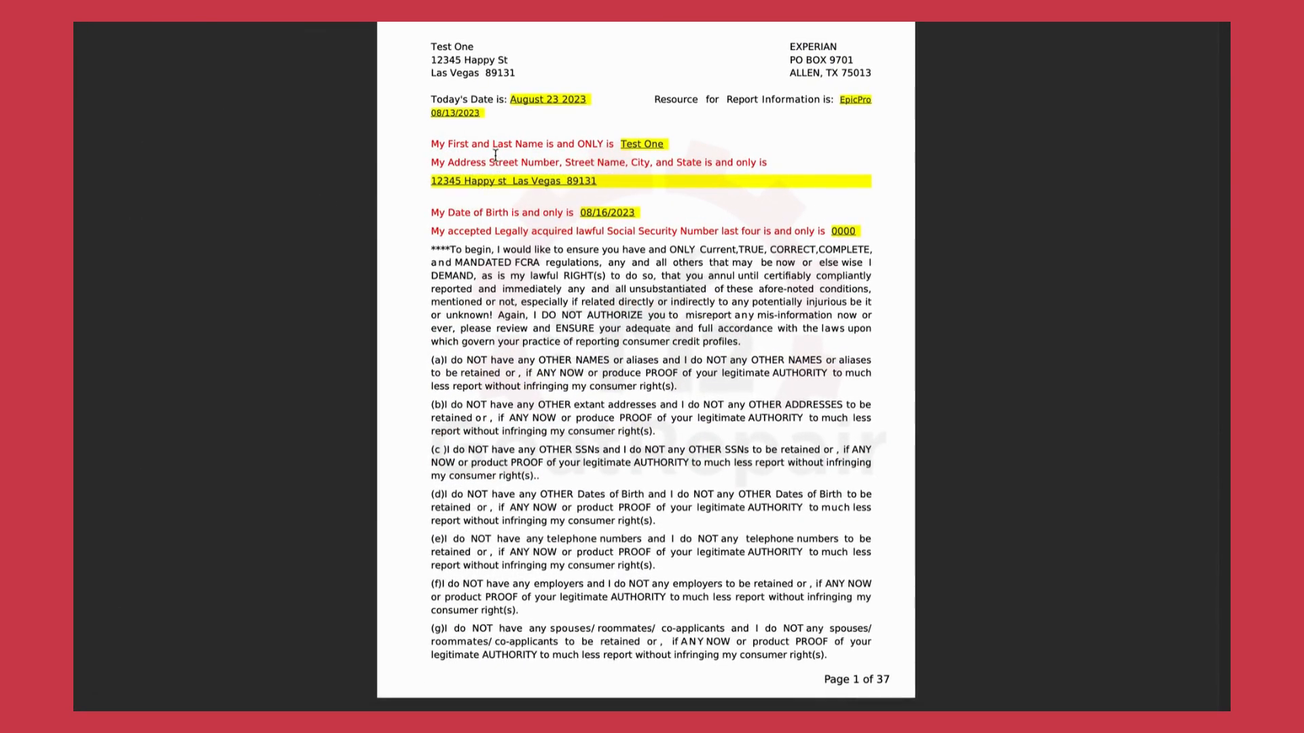